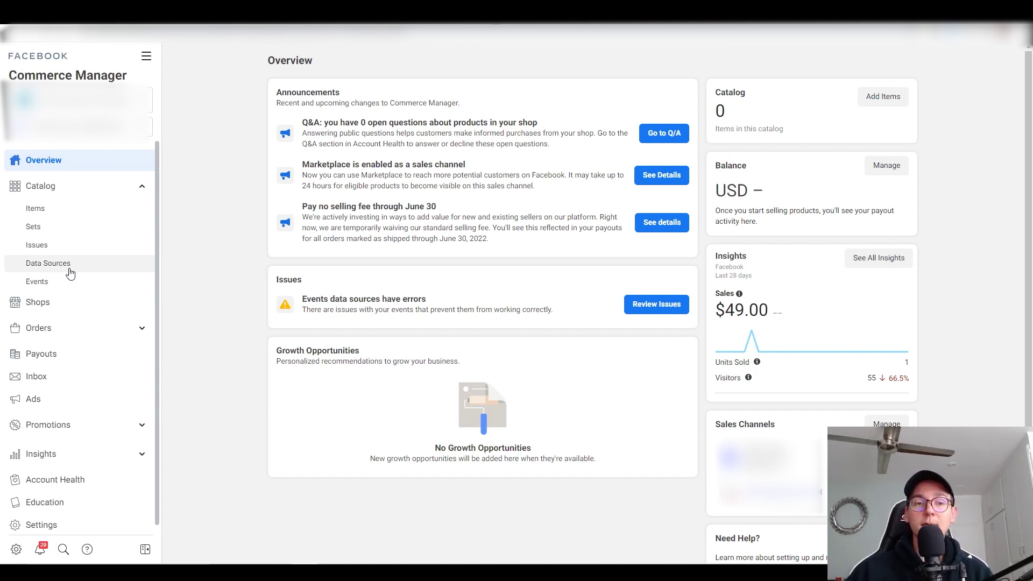
Step: From the catalog's Data Sources page, choose Add Items > Add Multiple Items
{"action": "left_click", "coordinate": [69, 273]}
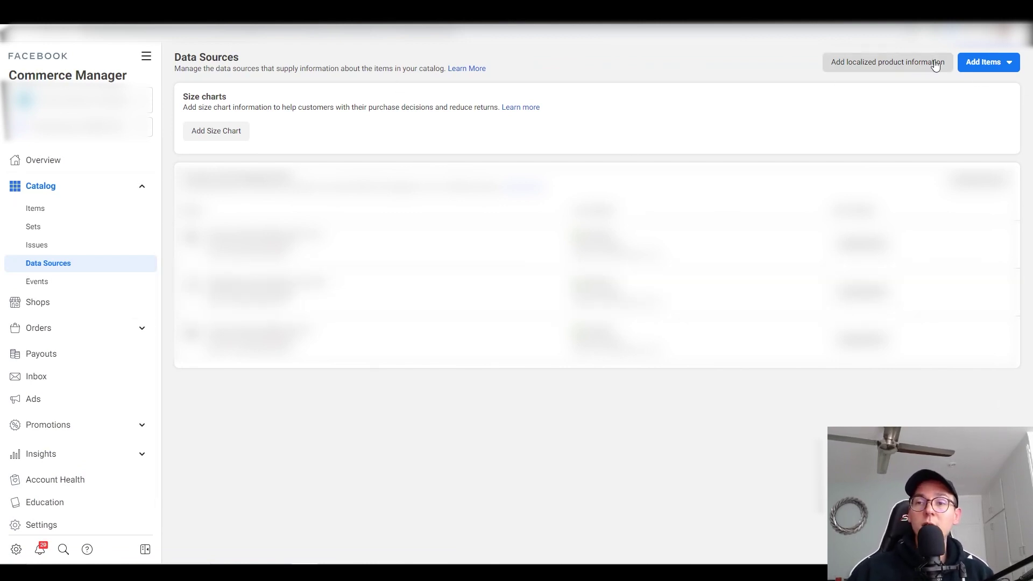
{"action": "left_click", "coordinate": [1006, 76]}
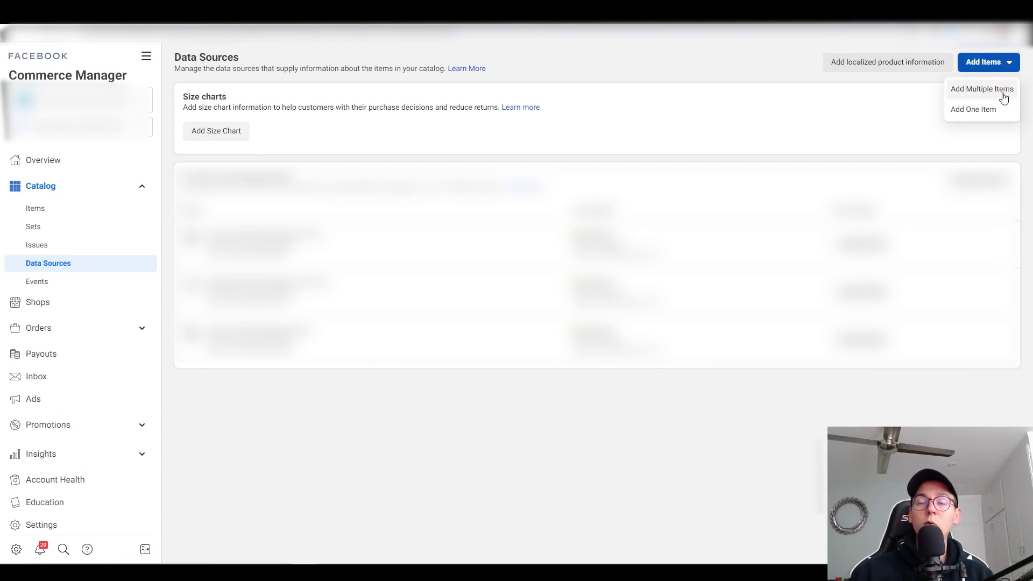
{"action": "left_click", "coordinate": [1002, 90]}
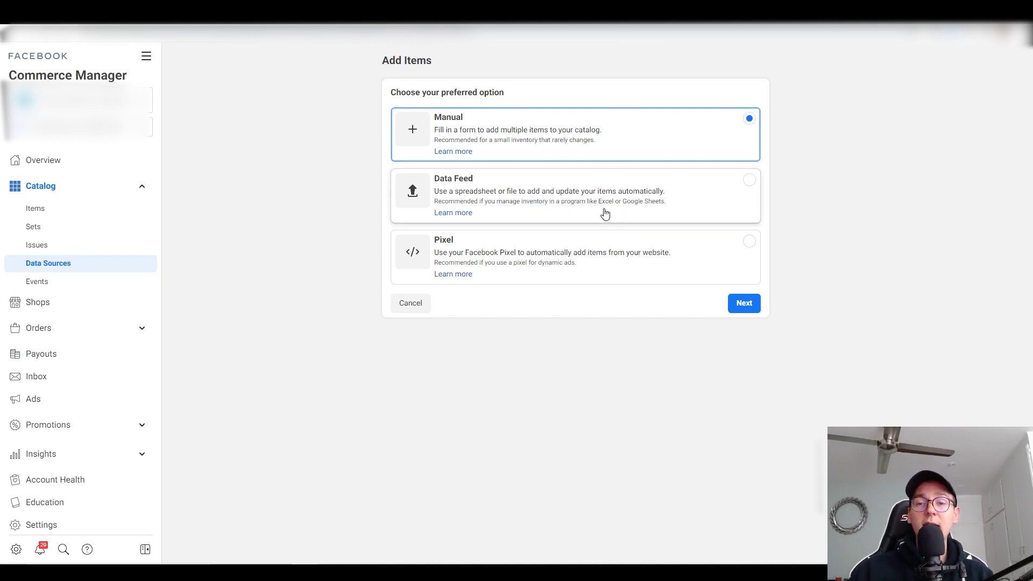
Step: Choose Data Feed, build a template and download the standard catalog CSV template
{"action": "left_click", "coordinate": [651, 204]}
{"action": "left_click", "coordinate": [751, 303]}
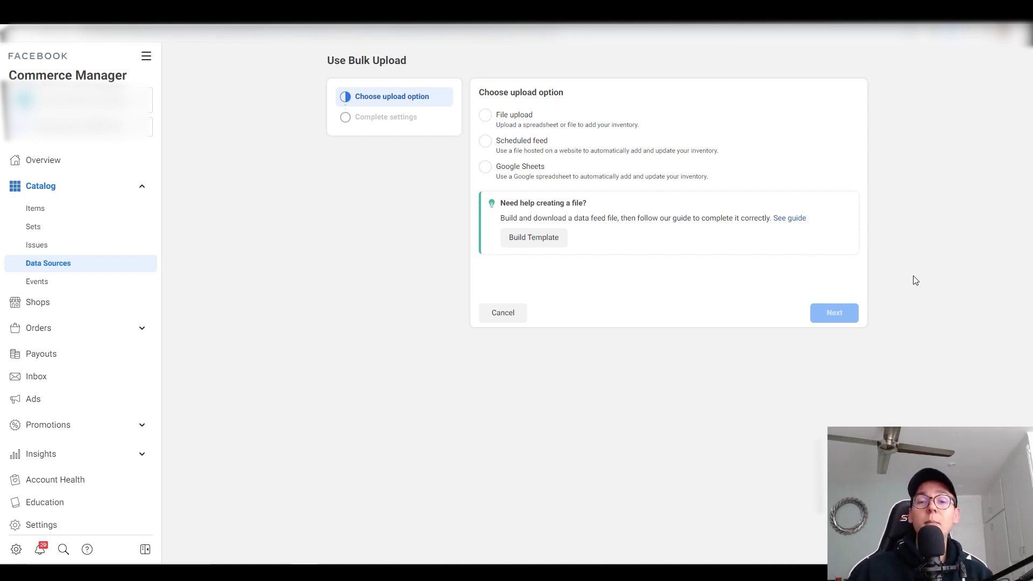
{"action": "left_click", "coordinate": [539, 237]}
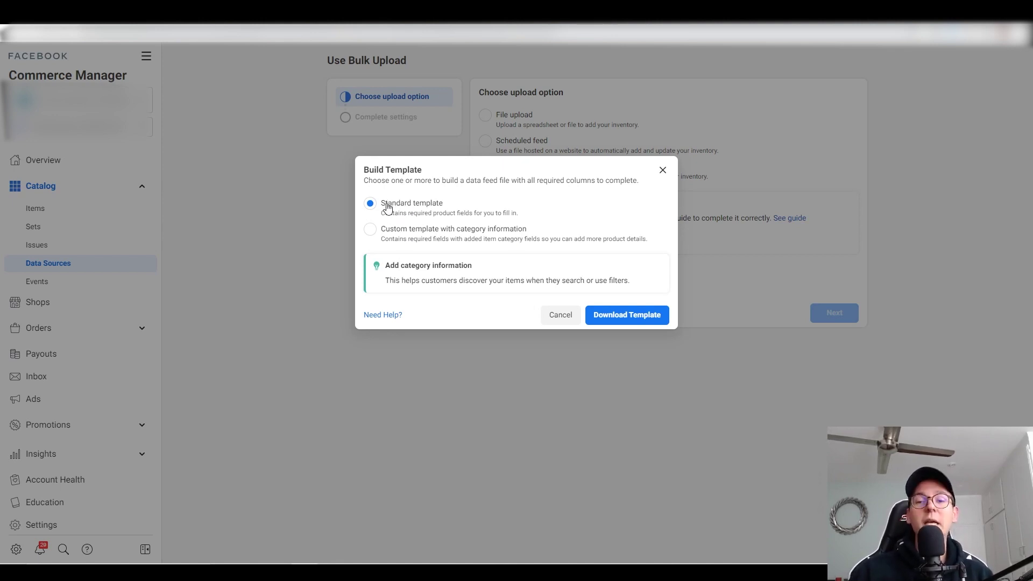
{"action": "left_click", "coordinate": [635, 322]}
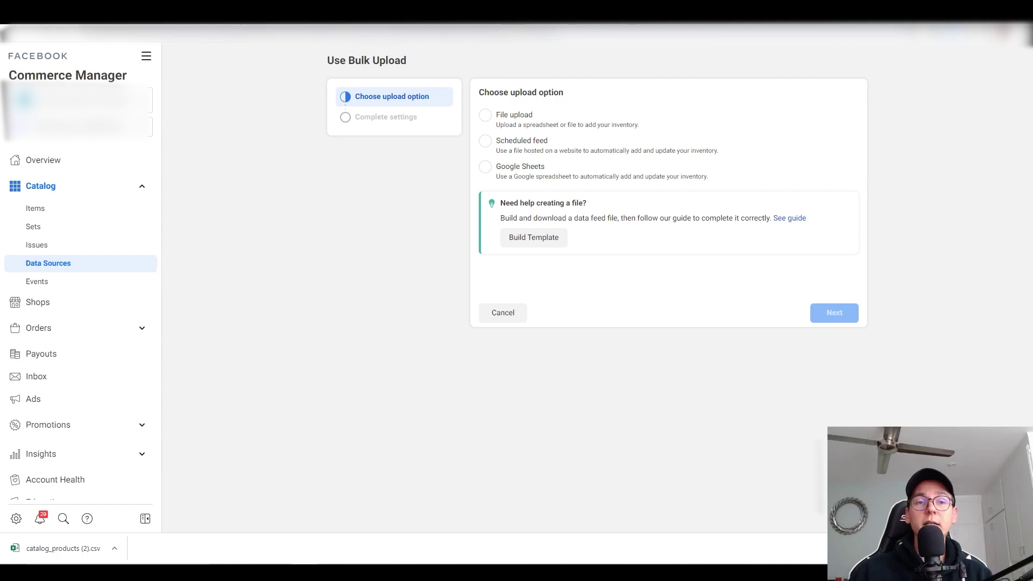
Step: Go from the google sheets search results to the Google Sheets home page
{"action": "left_click", "coordinate": [195, 33]}
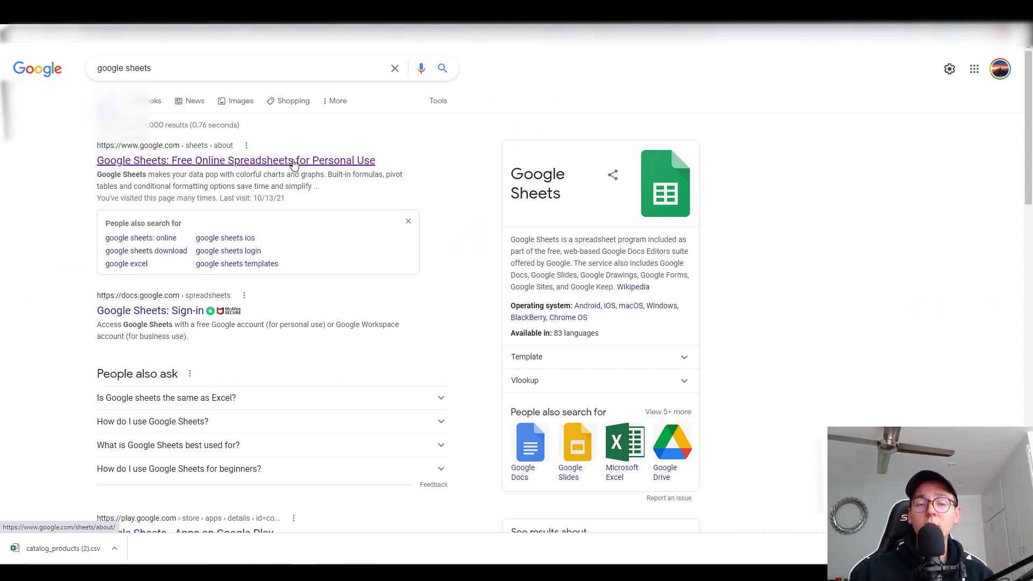
{"action": "left_click", "coordinate": [294, 161]}
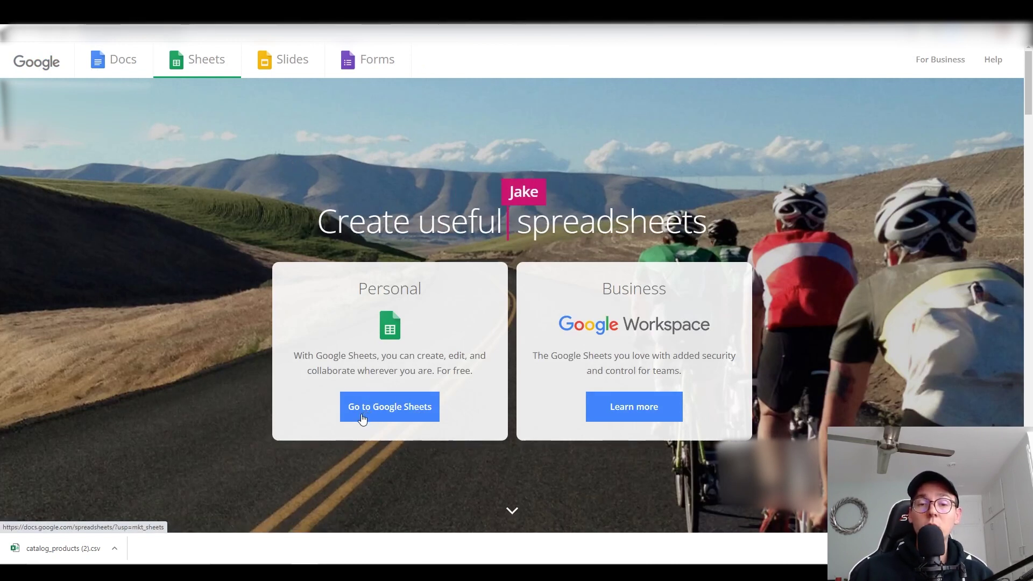
{"action": "left_click", "coordinate": [362, 418]}
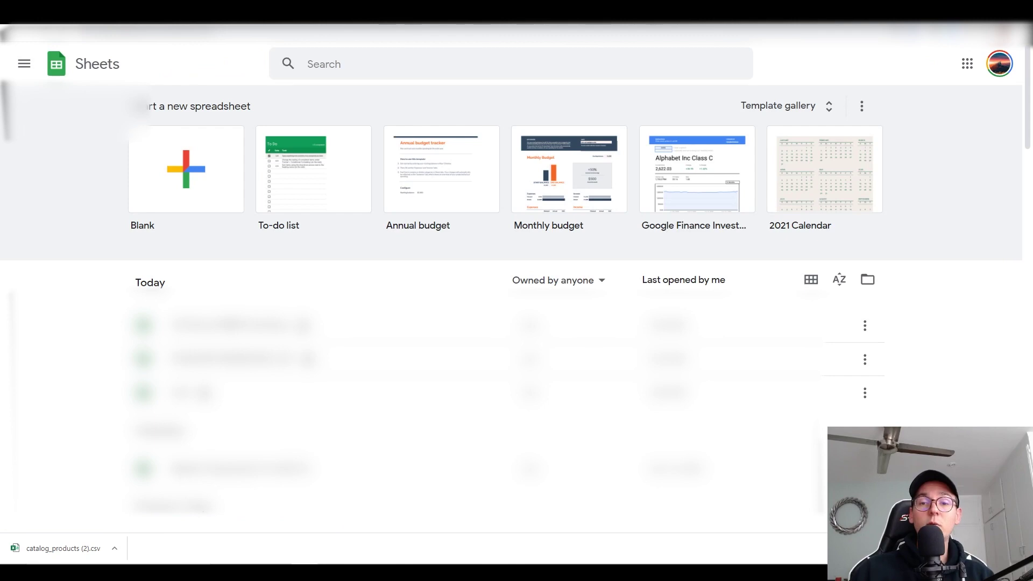
Step: Import catalog_products (2).csv into a new blank spreadsheet with Comma as separator
{"action": "left_click", "coordinate": [196, 169]}
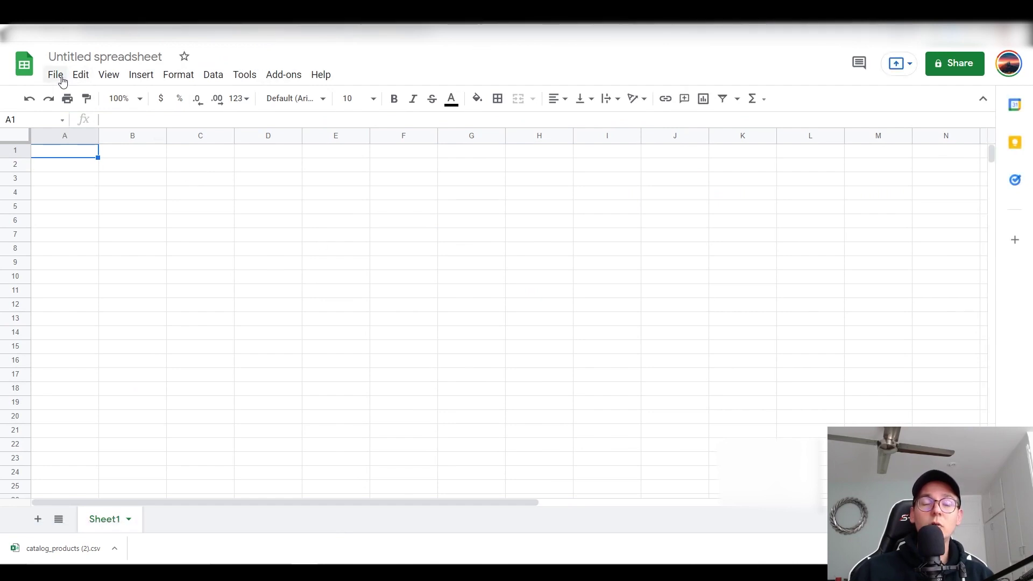
{"action": "left_click", "coordinate": [56, 75]}
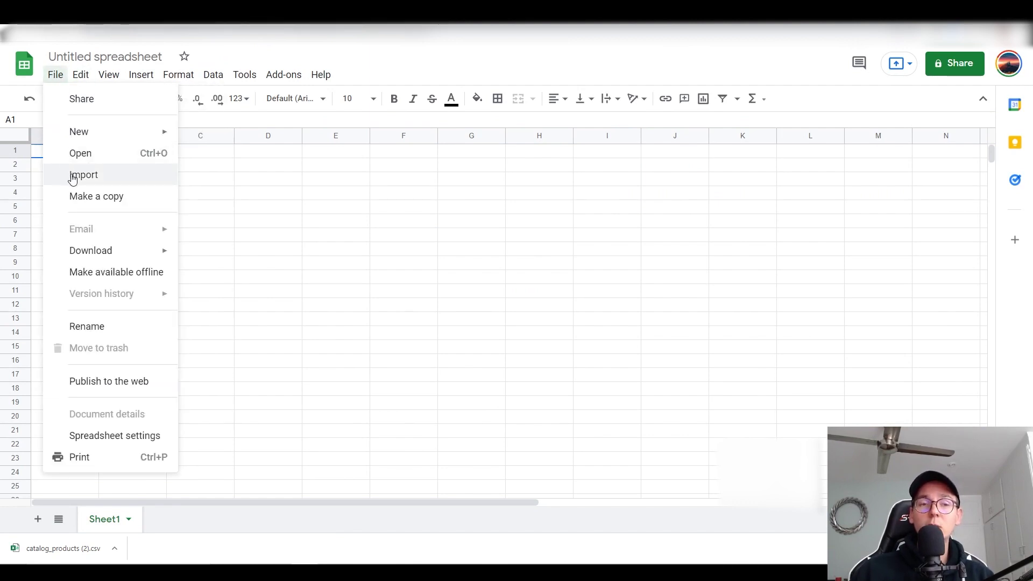
{"action": "left_click", "coordinate": [74, 177]}
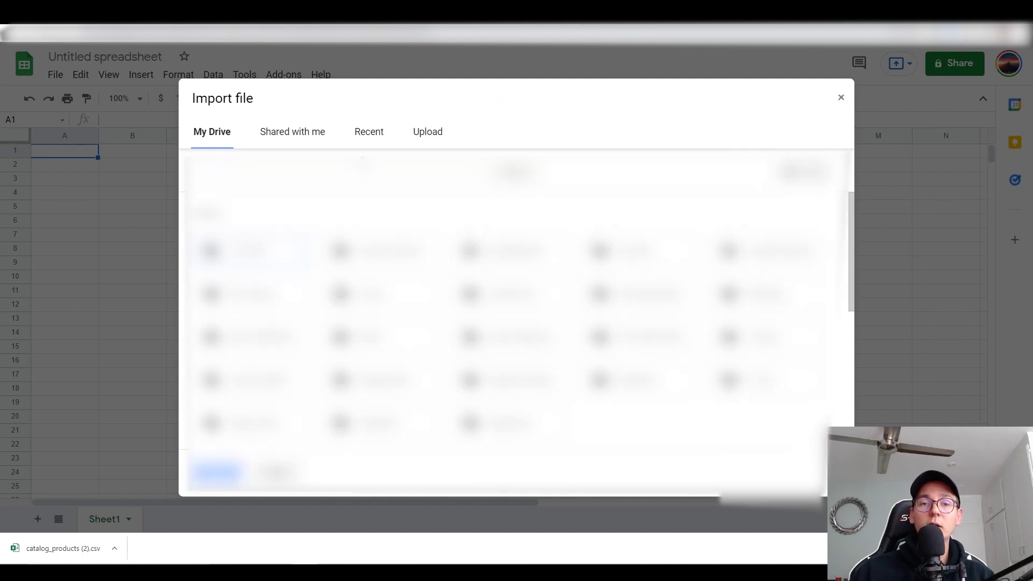
{"action": "left_click", "coordinate": [426, 140]}
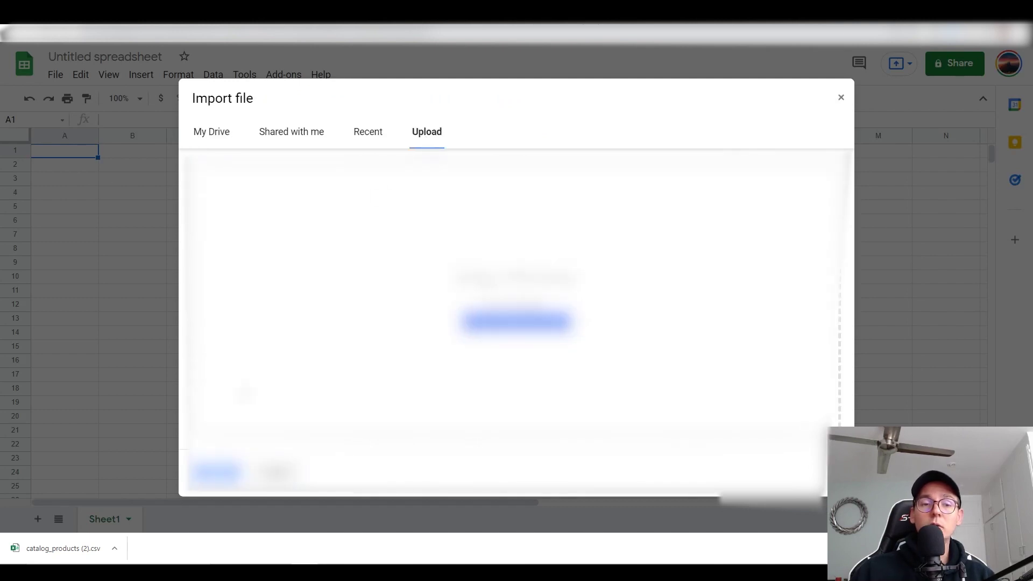
{"action": "left_click_drag", "start_coordinate": [65, 548], "coordinate": [437, 247]}
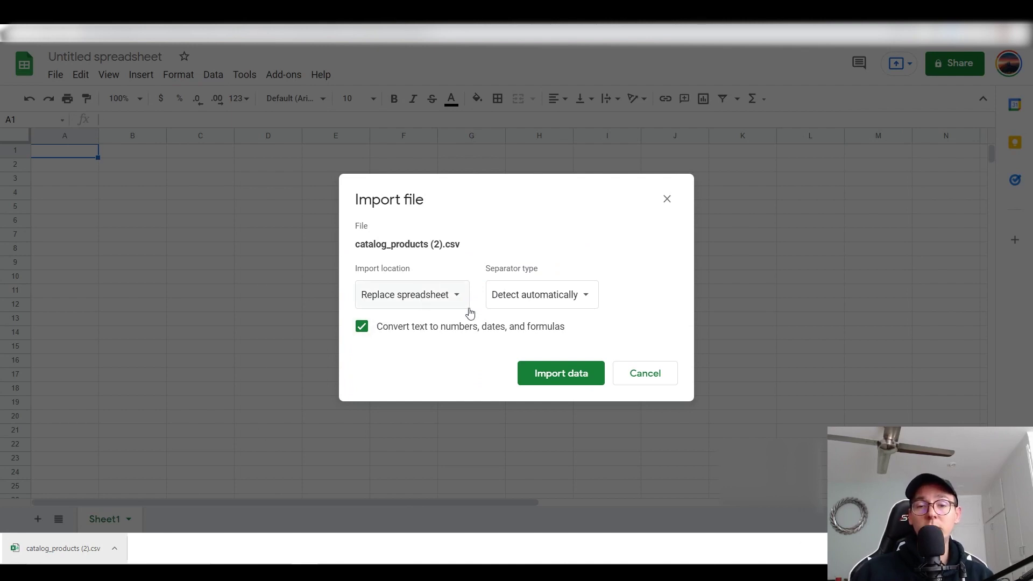
{"action": "left_click", "coordinate": [512, 299]}
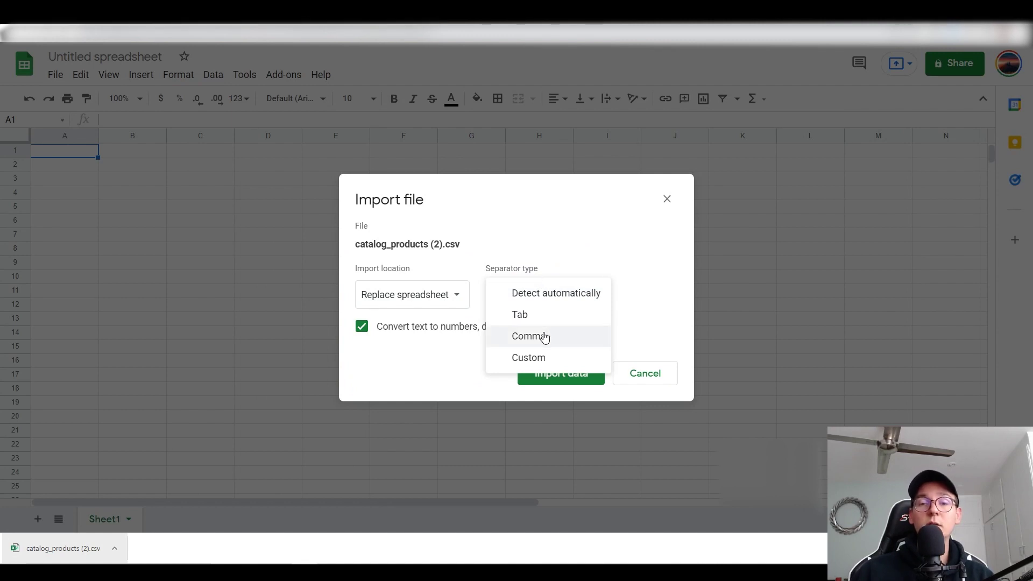
{"action": "left_click", "coordinate": [545, 336]}
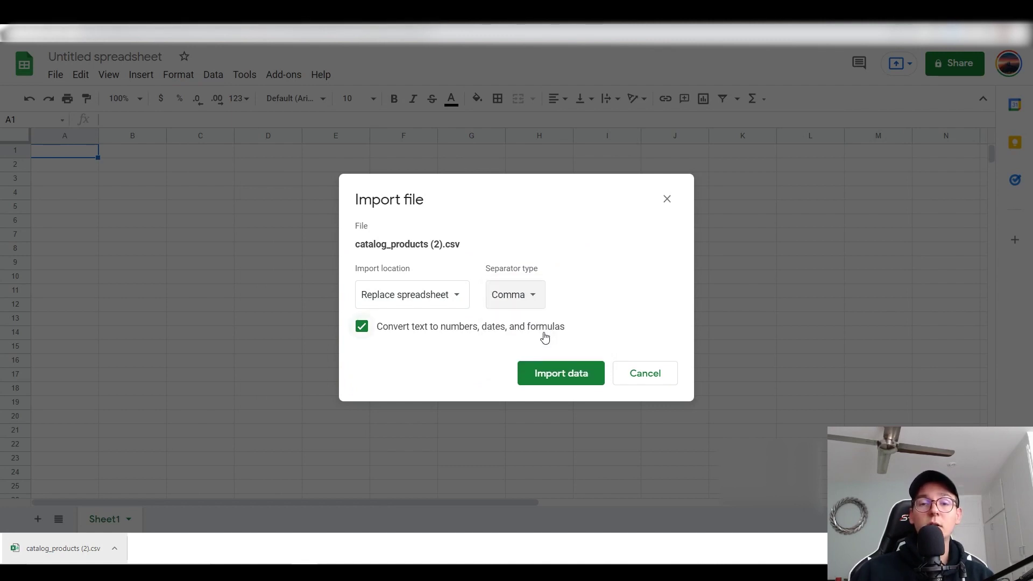
{"action": "left_click", "coordinate": [552, 380]}
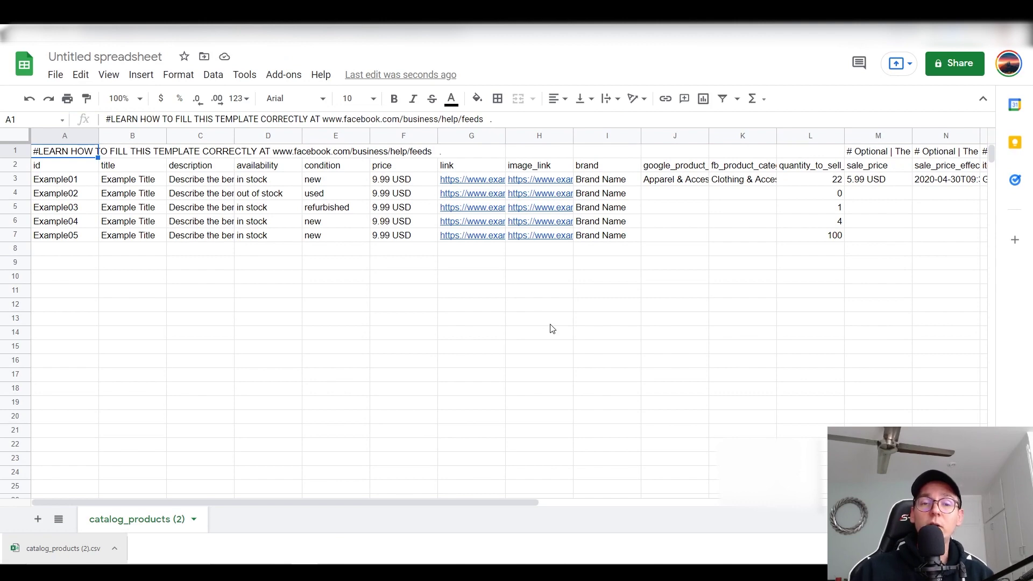
Step: Select the title values and the Example01 to Example05 product rows to review them
{"action": "left_click_drag", "start_coordinate": [517, 501], "coordinate": [662, 506]}
{"action": "left_click_drag", "start_coordinate": [623, 469], "coordinate": [401, 393]}
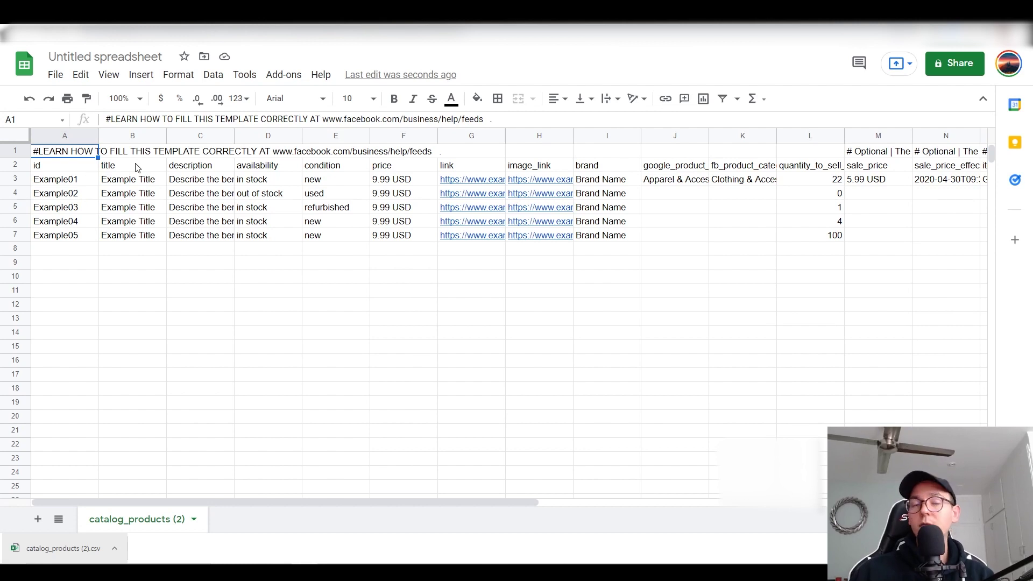
{"action": "mouse_move", "coordinate": [131, 165]}
{"action": "left_mouse_down"}
{"action": "mouse_move", "coordinate": [138, 242]}
{"action": "mouse_move", "coordinate": [131, 184]}
{"action": "left_mouse_up"}
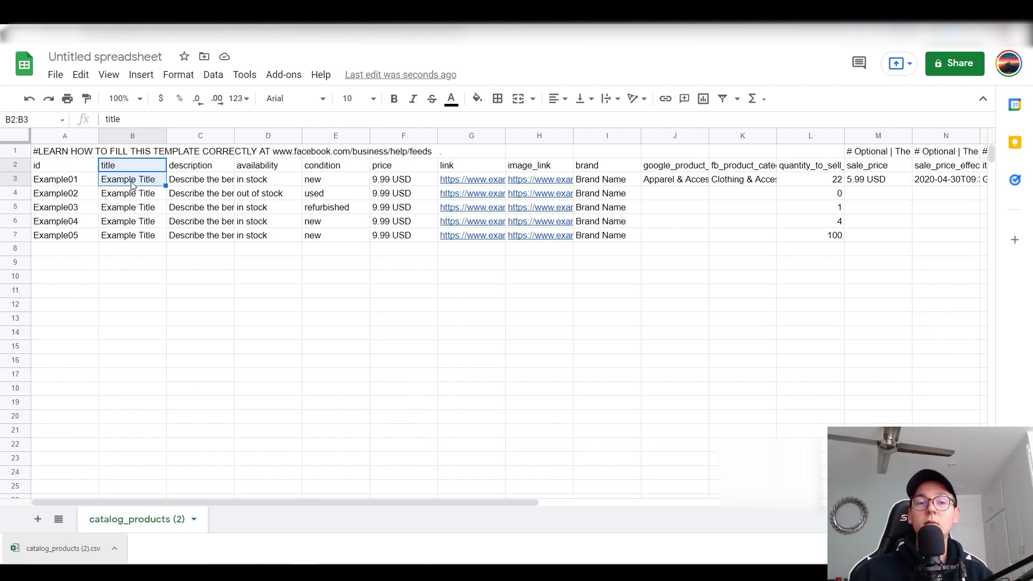
{"action": "left_click", "coordinate": [152, 184]}
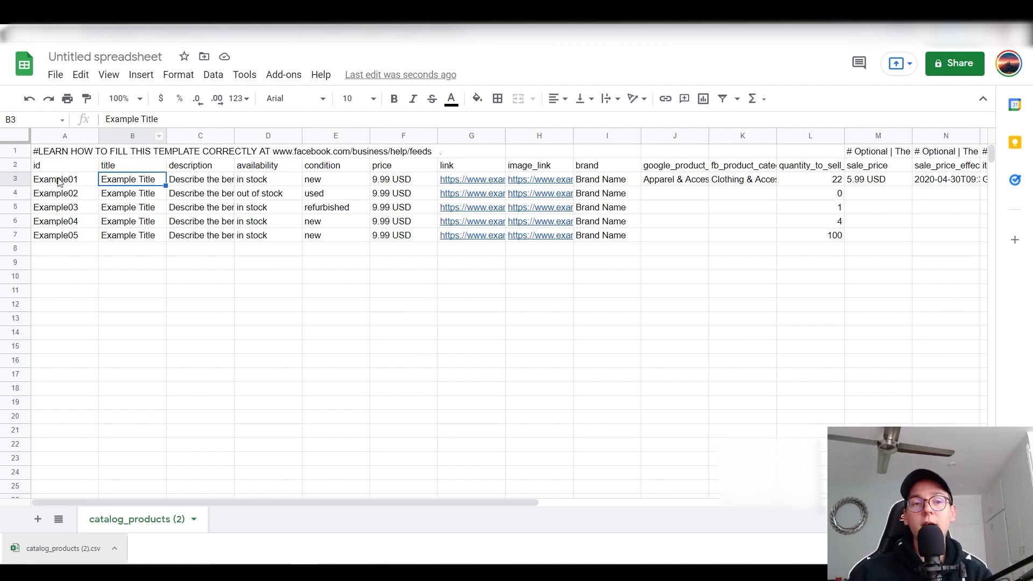
{"action": "left_click", "coordinate": [22, 179]}
{"action": "left_click", "coordinate": [16, 193]}
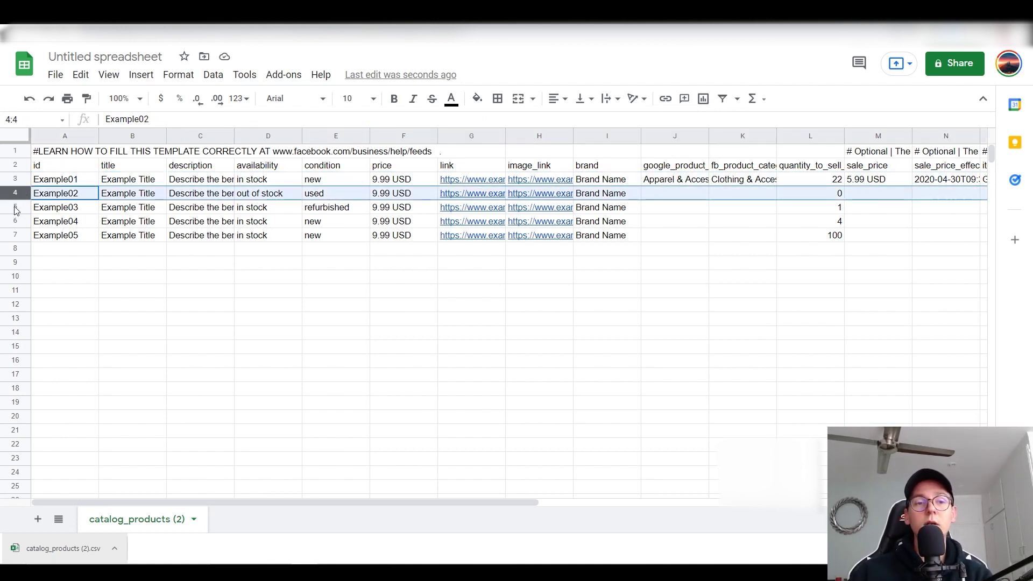
{"action": "left_click", "coordinate": [16, 207]}
{"action": "left_click", "coordinate": [17, 222]}
{"action": "left_click", "coordinate": [16, 235]}
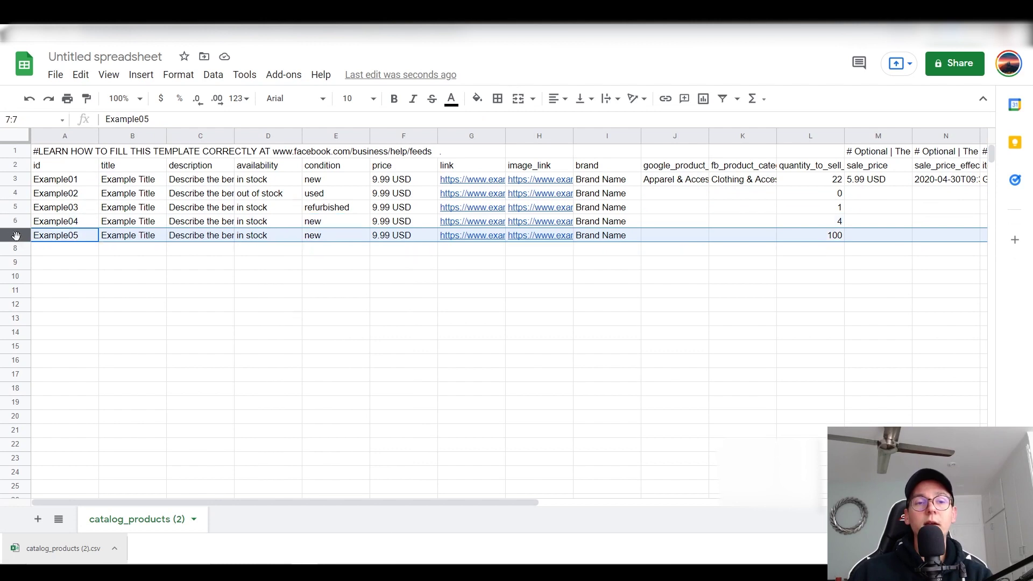
Step: Replace Example01's 'Example Title' in B3 with a custom product title
{"action": "left_click", "coordinate": [135, 184]}
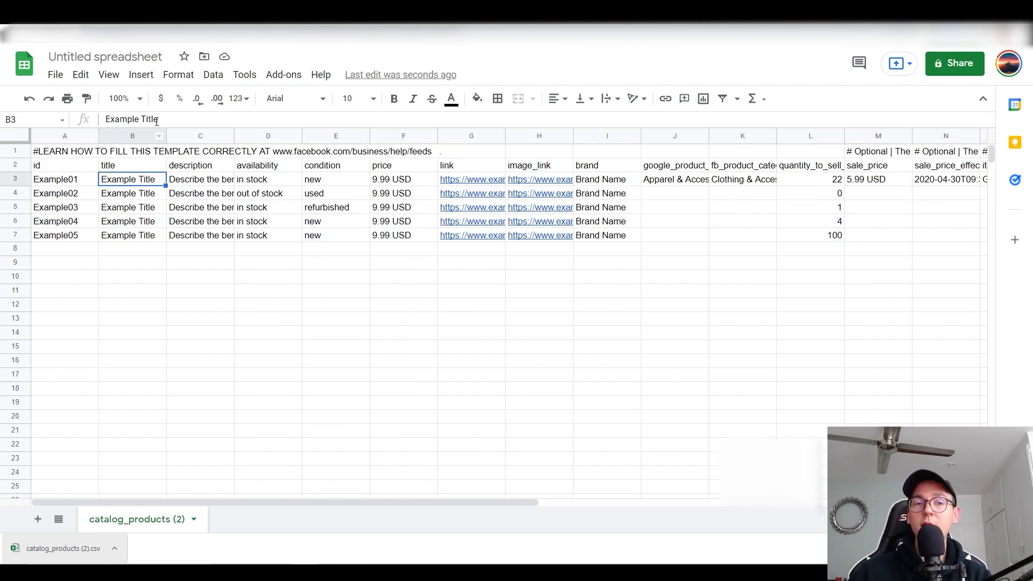
{"action": "left_click_drag", "start_coordinate": [161, 119], "coordinate": [31, 109]}
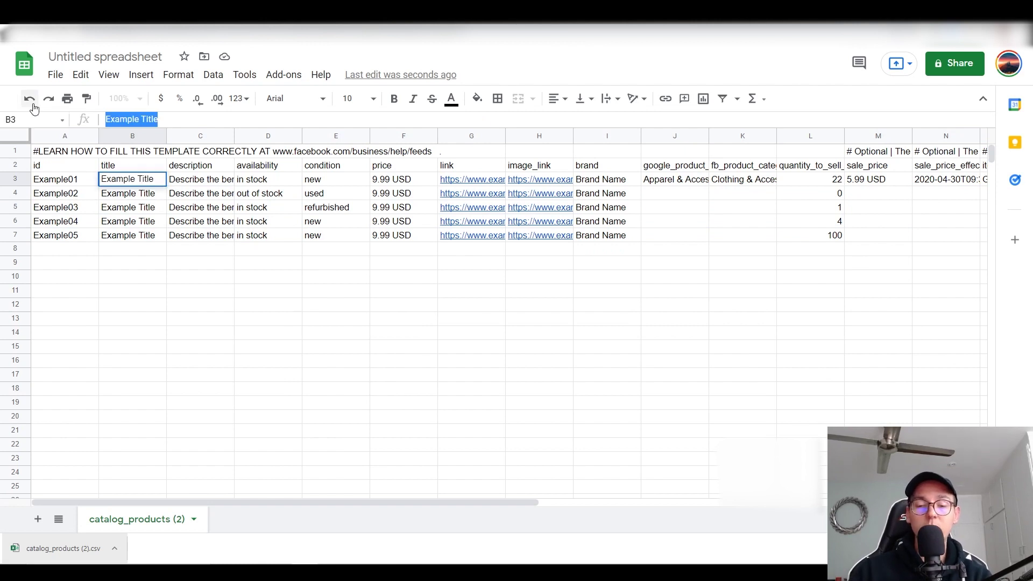
{"action": "type", "text": "Patryk Love"}
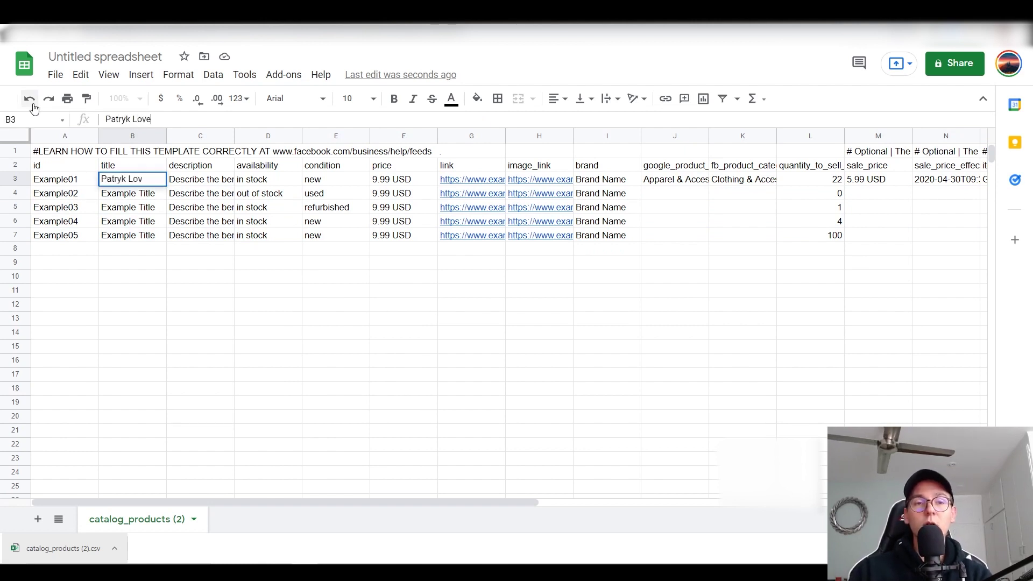
{"action": "type", "text": "s Facebook"}
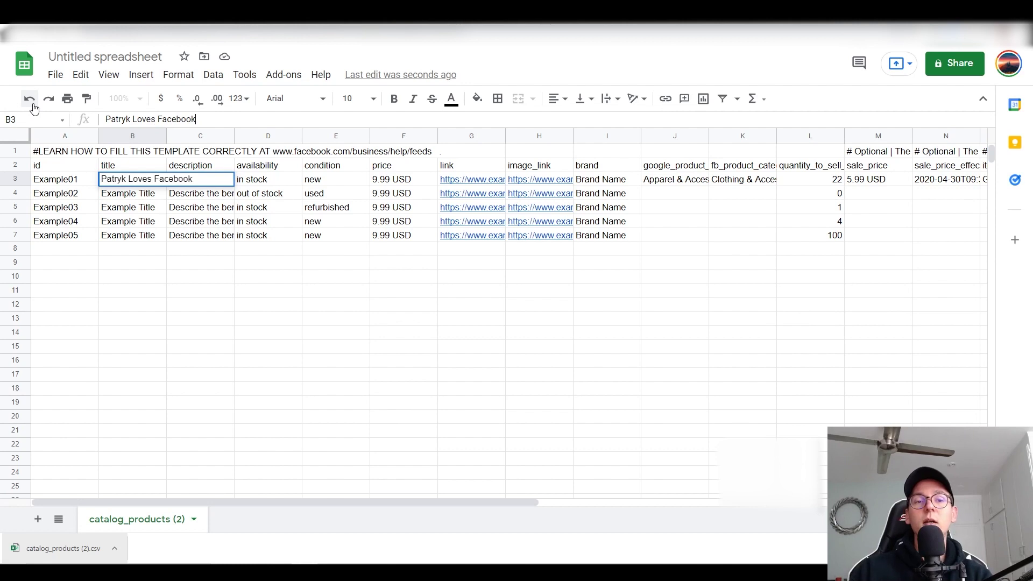
{"action": "left_click", "coordinate": [225, 334]}
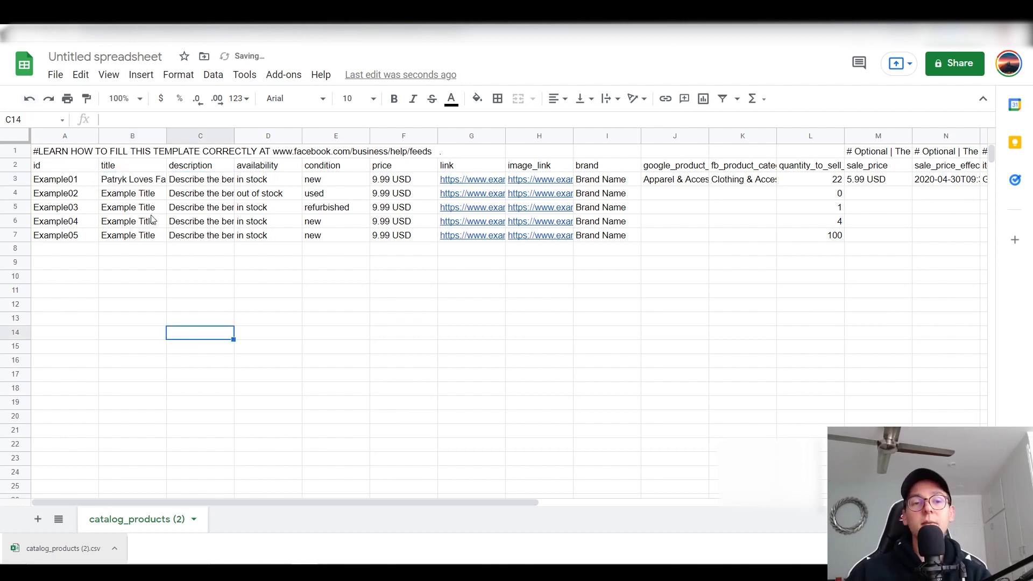
Step: Replace Example02's 'Example Title' in B4 with a second custom product title
{"action": "left_click", "coordinate": [143, 195]}
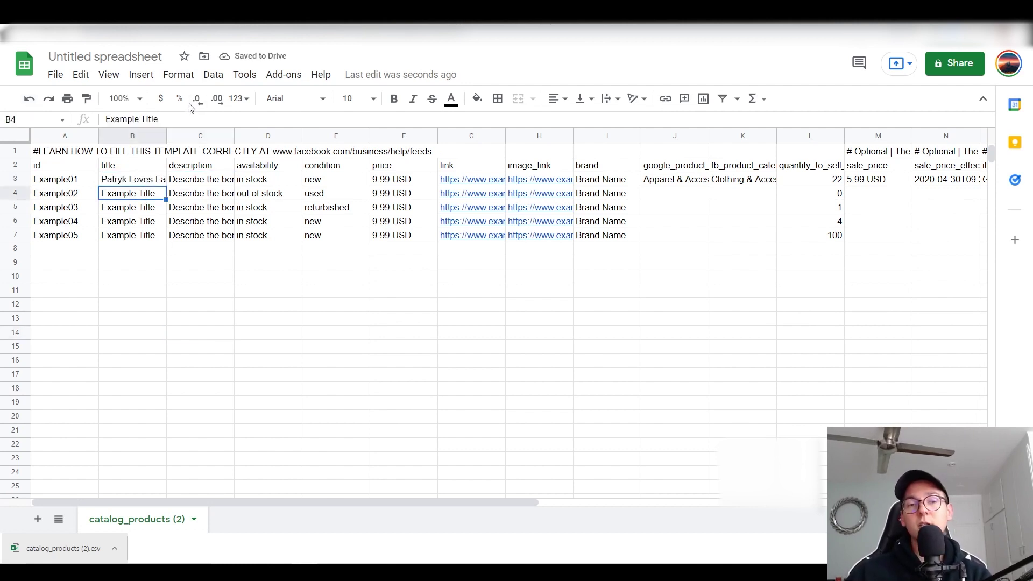
{"action": "left_click_drag", "start_coordinate": [169, 117], "coordinate": [1, 78]}
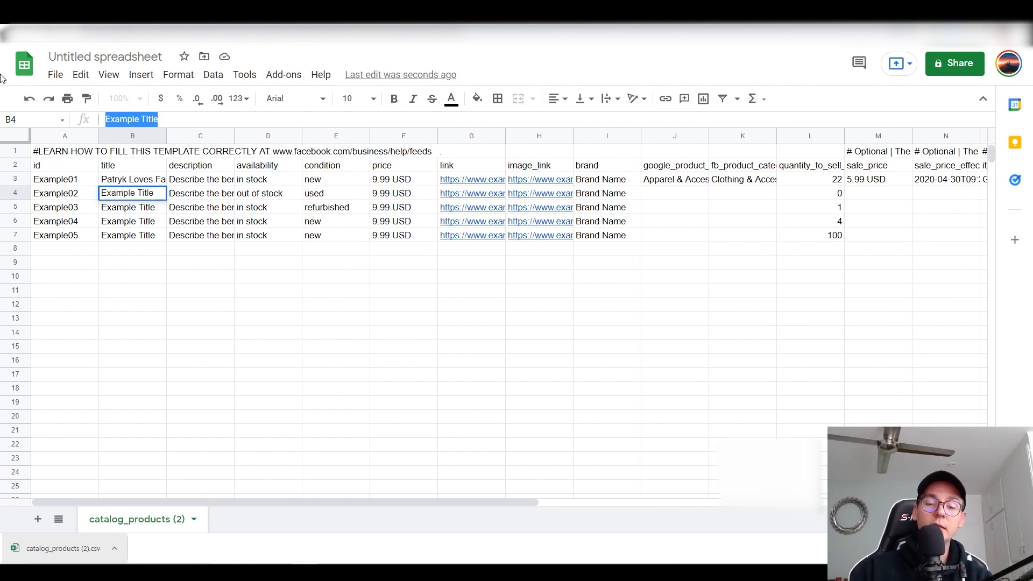
{"action": "type", "text": "Pa"}
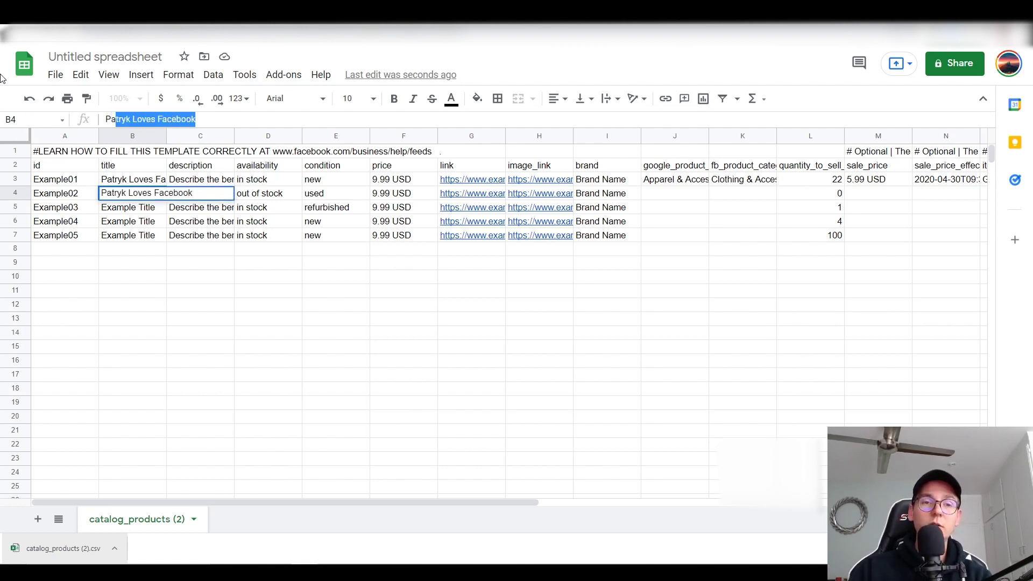
{"action": "type", "text": "tryk Li"}
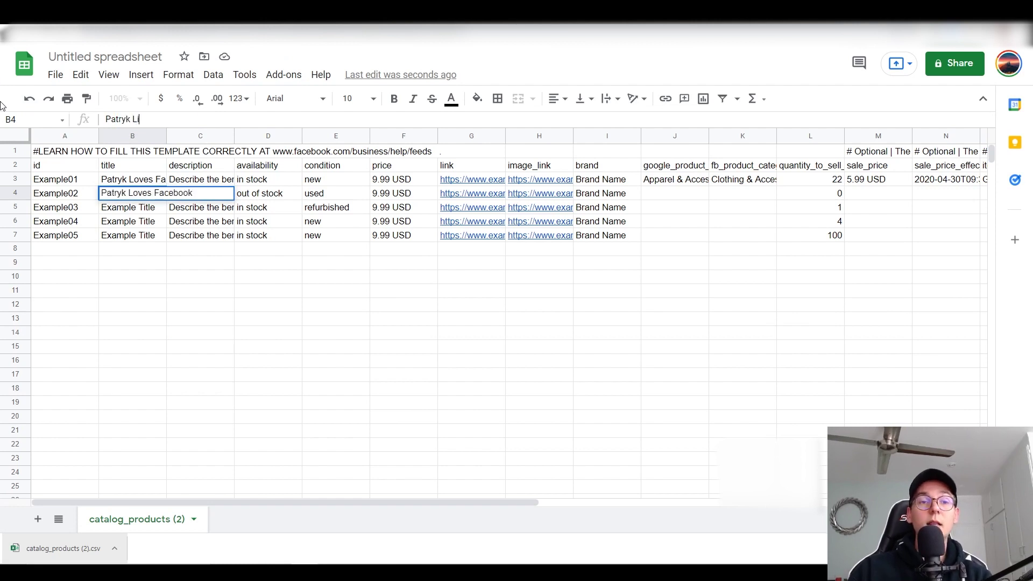
{"action": "type", "text": "kes Face"}
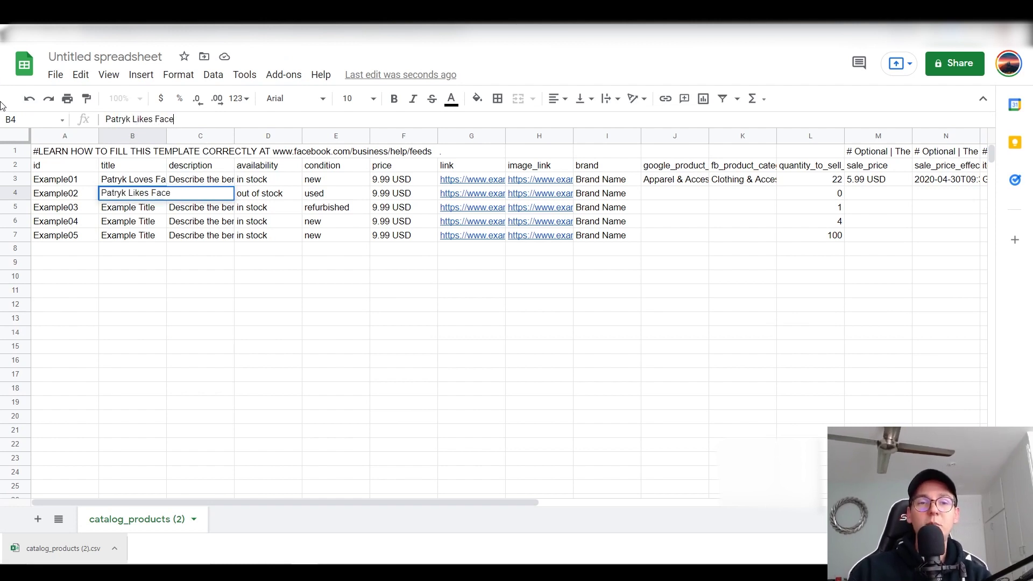
{"action": "type", "text": "book"}
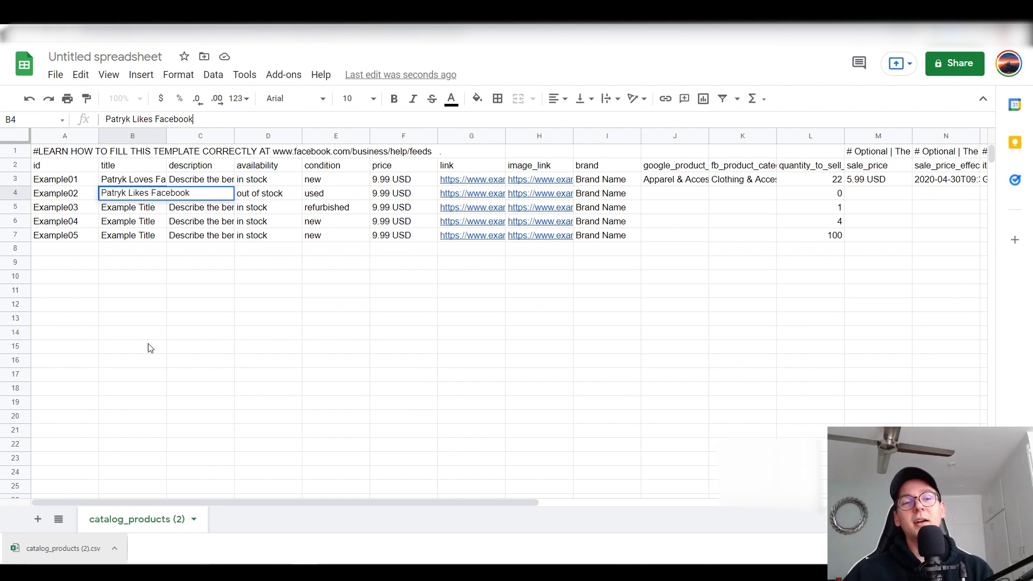
{"action": "left_click", "coordinate": [215, 363]}
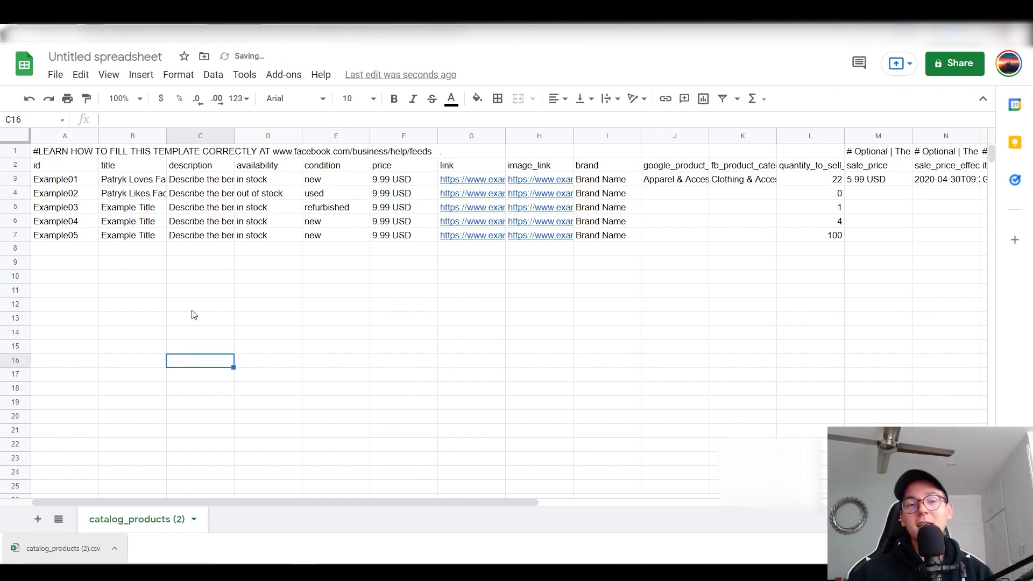
{"action": "left_click", "coordinate": [140, 212]}
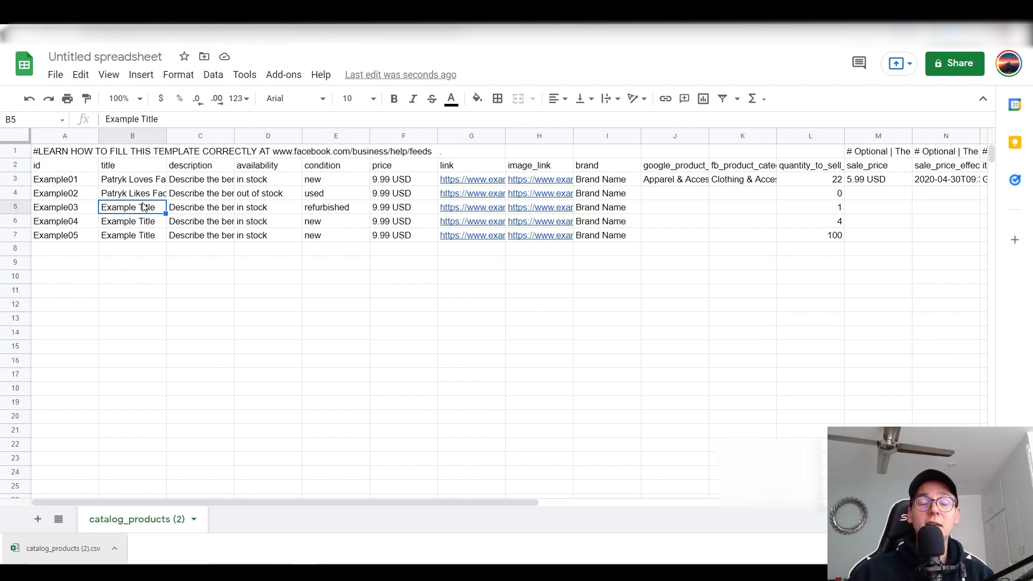
Step: Overwrite Example01's description in C3 with placeholder text and commit it
{"action": "left_click", "coordinate": [209, 183]}
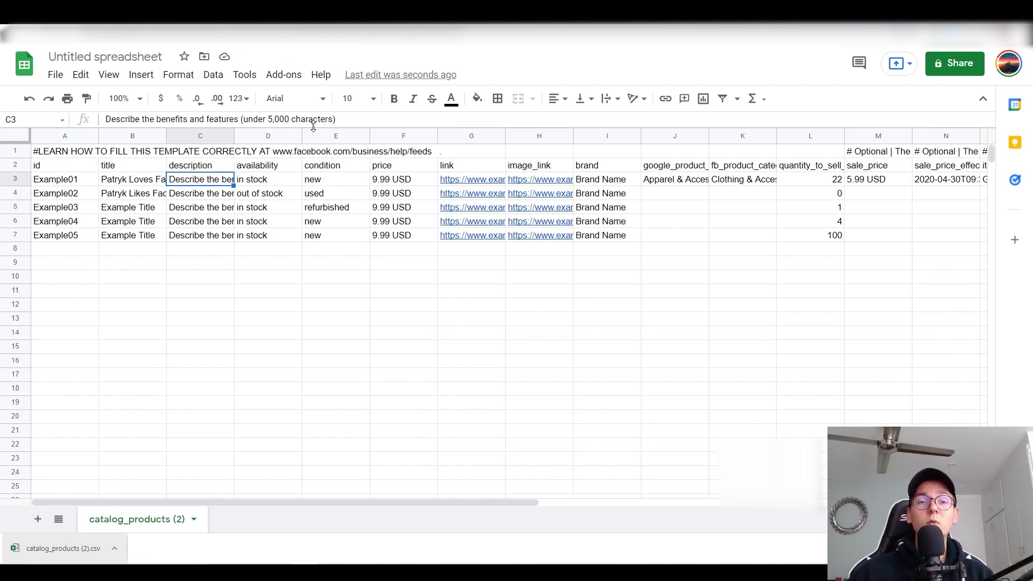
{"action": "left_click_drag", "start_coordinate": [337, 119], "coordinate": [61, 125]}
{"action": "type", "text": "jnc"}
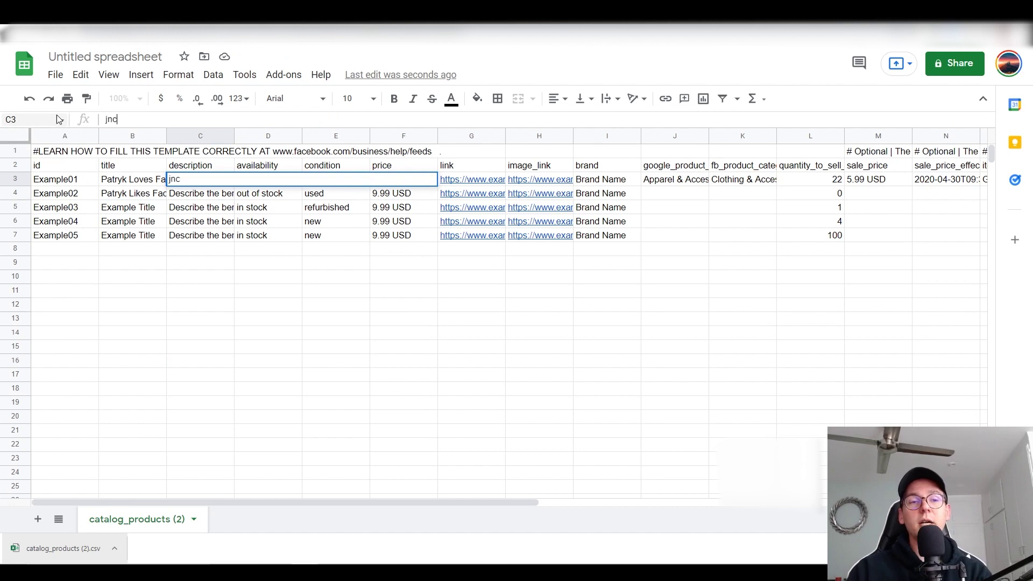
{"action": "type", "text": "jsndkcjnzxlvnlxznvlzxknlzkxnlz"}
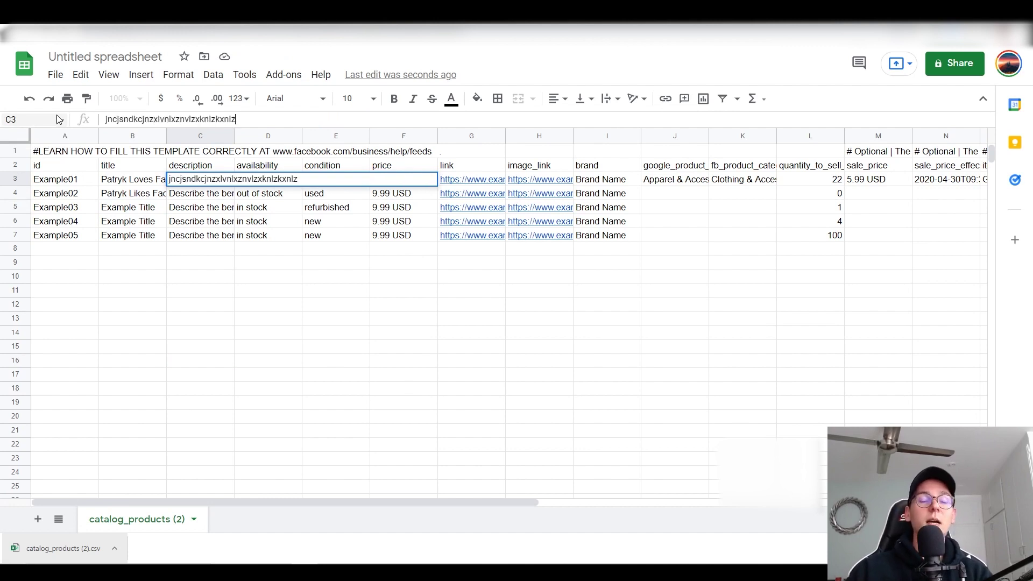
{"action": "left_click", "coordinate": [247, 350]}
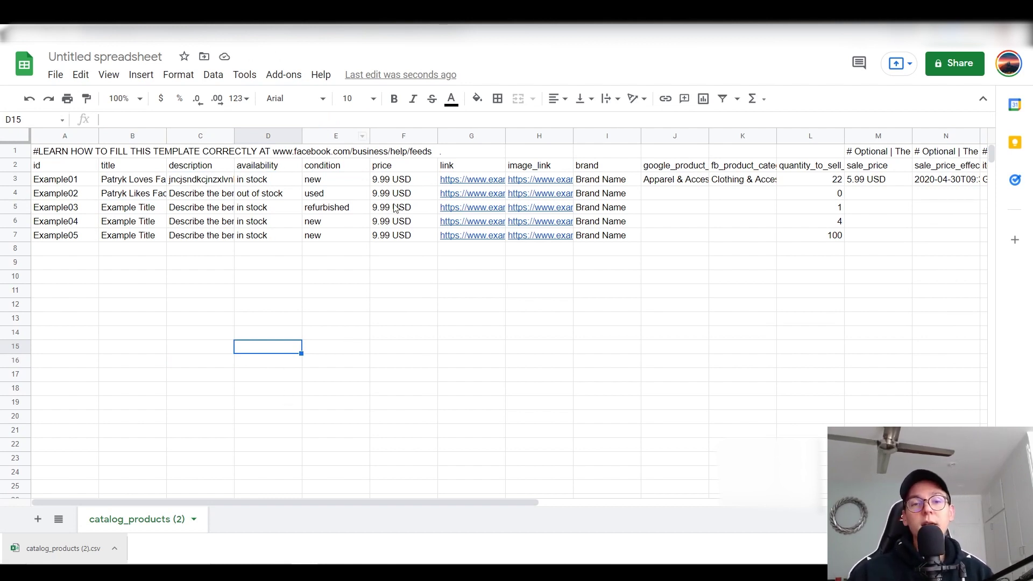
Step: Change Example01's price in F3 to 18.99 USD
{"action": "left_click", "coordinate": [385, 183]}
{"action": "left_click_drag", "start_coordinate": [110, 120], "coordinate": [93, 123]}
{"action": "type", "text": "q8"}
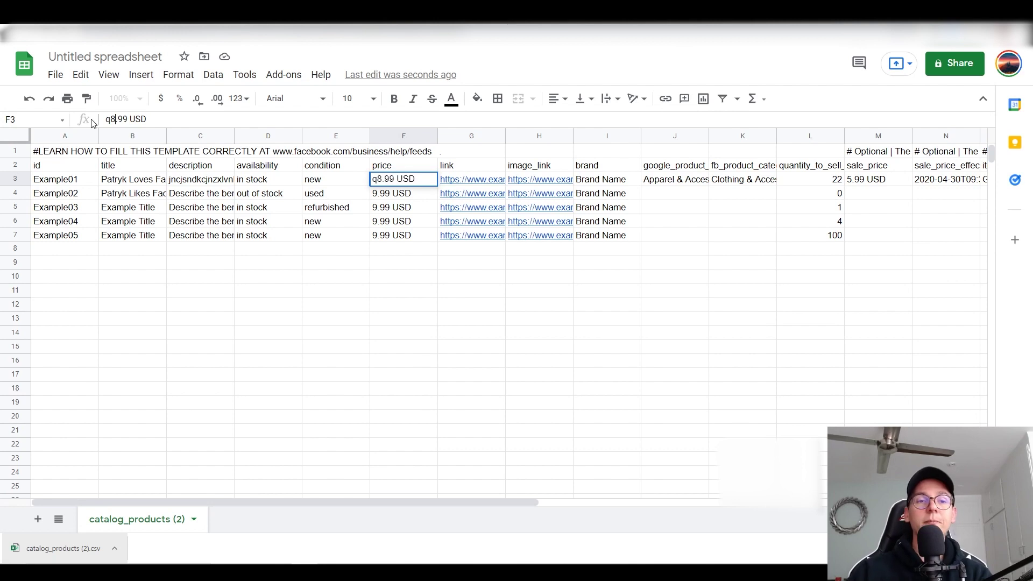
{"action": "key", "text": "BackSpace"}
{"action": "key", "text": "BackSpace"}
{"action": "type", "text": "18"}
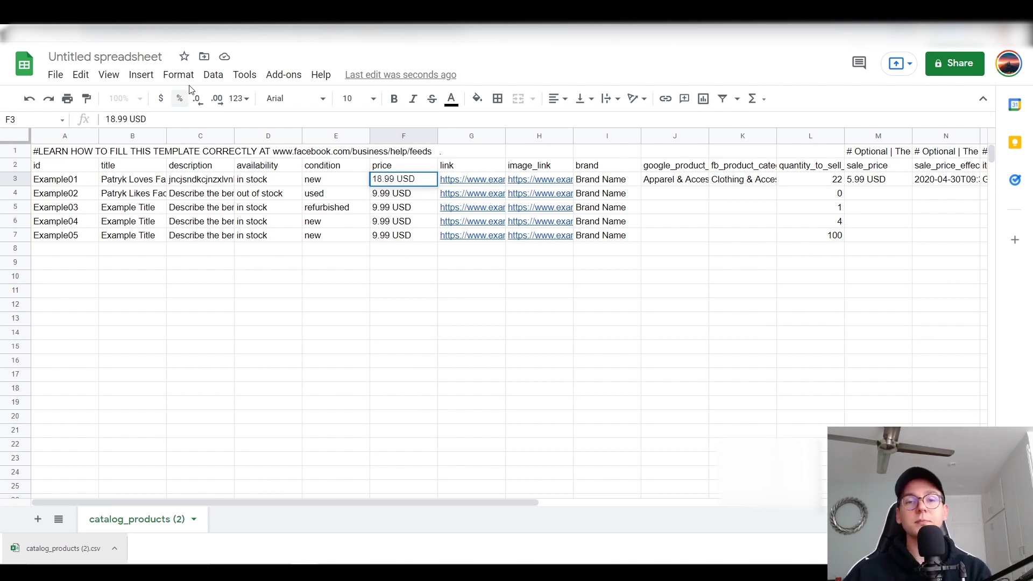
{"action": "left_click", "coordinate": [412, 307]}
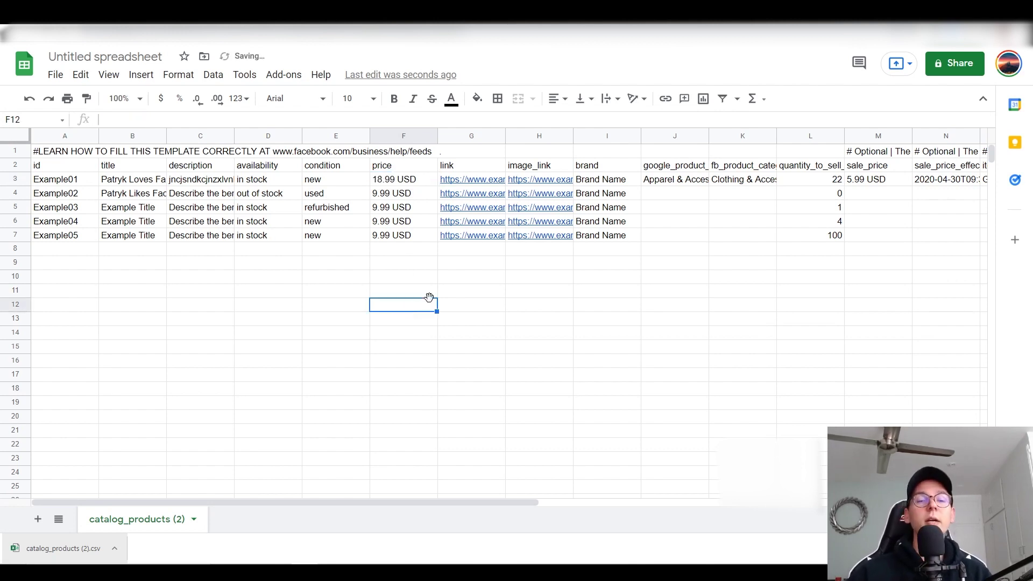
Step: Paste the Walmart dumbbell product URL into Example01's link cell G3
{"action": "left_click", "coordinate": [478, 183]}
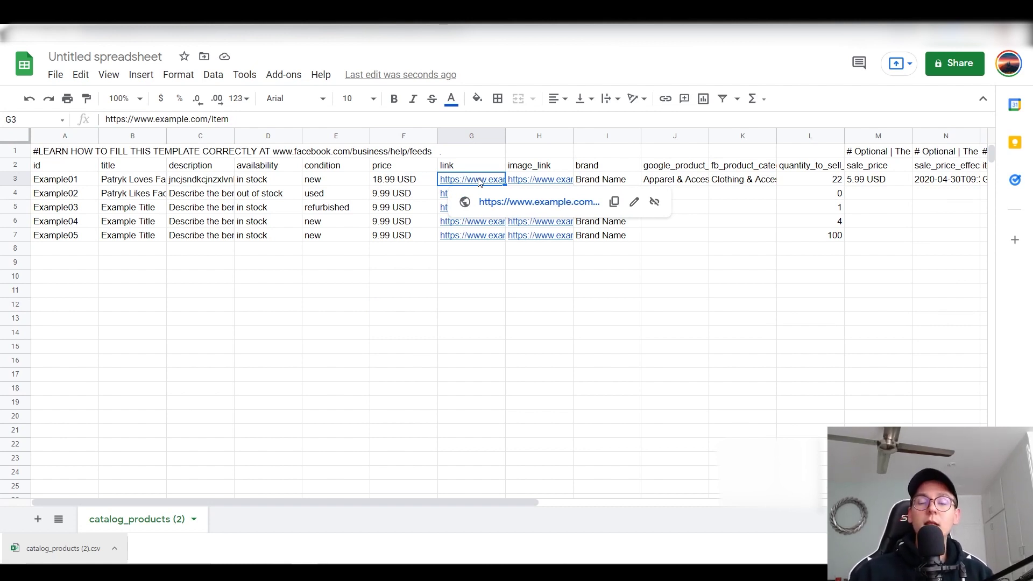
{"action": "key", "text": "Down"}
{"action": "key", "text": "Down"}
{"action": "key", "text": "Down"}
{"action": "key", "text": "Down"}
{"action": "key", "text": "Up"}
{"action": "key", "text": "Up"}
{"action": "key", "text": "Up"}
{"action": "key", "text": "Up"}
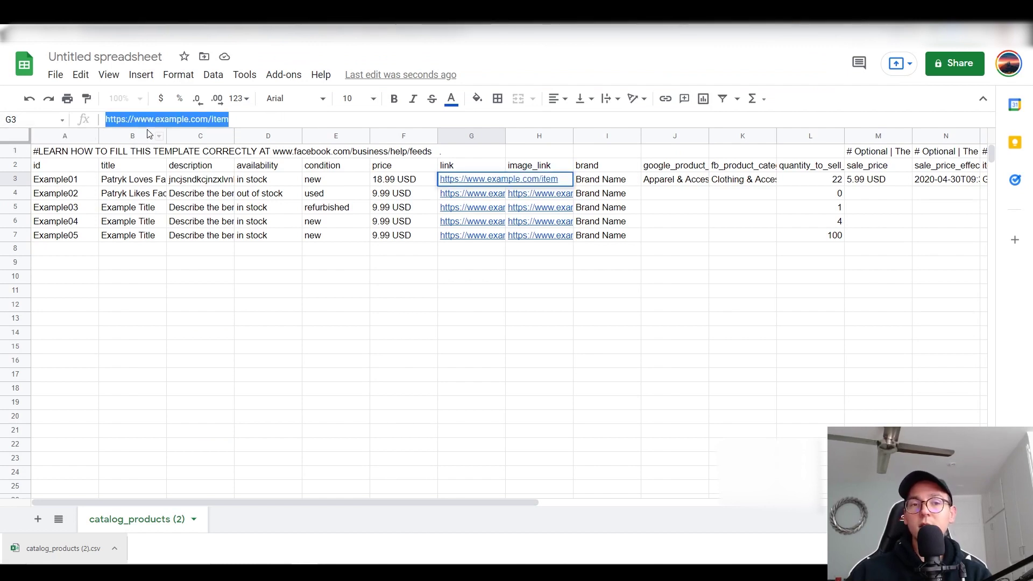
{"action": "key", "text": "ctrl+v"}
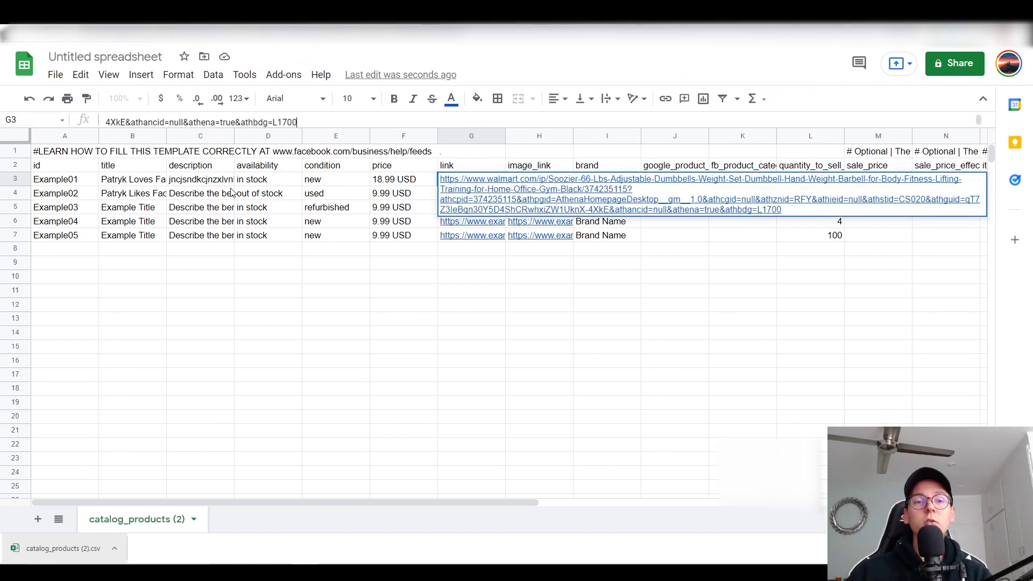
{"action": "left_click", "coordinate": [300, 310]}
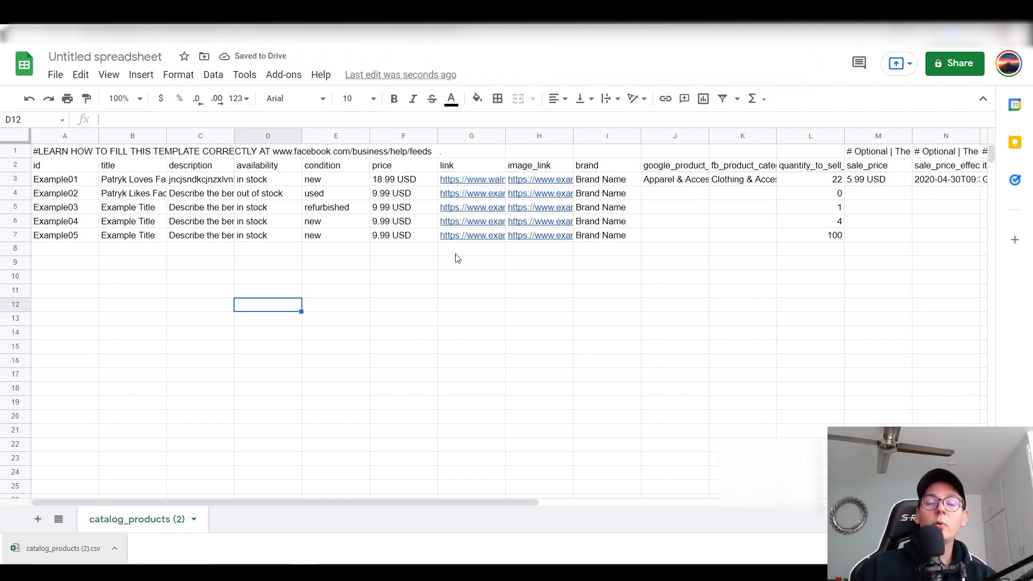
{"action": "left_click", "coordinate": [483, 380]}
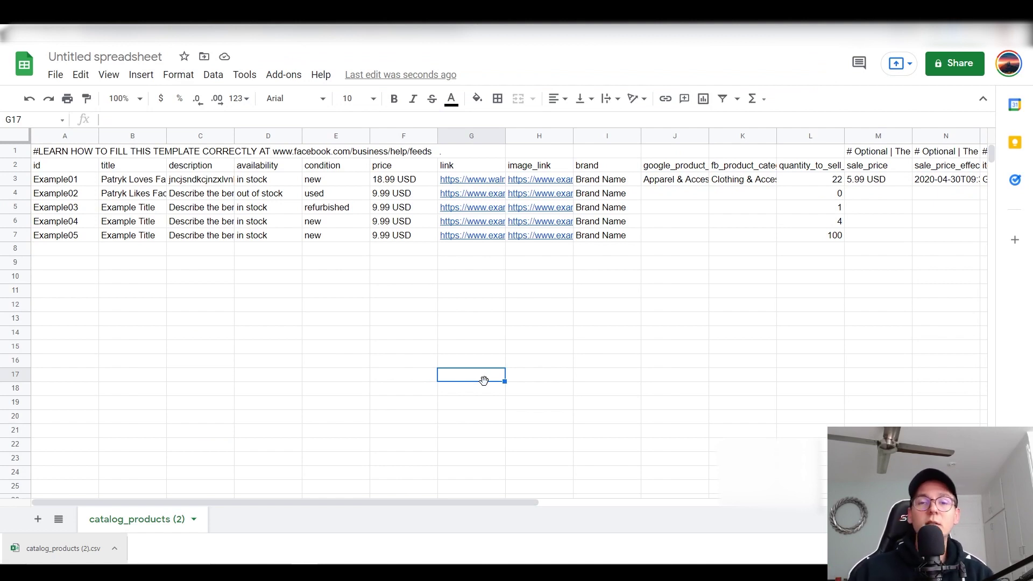
{"action": "left_click", "coordinate": [495, 180]}
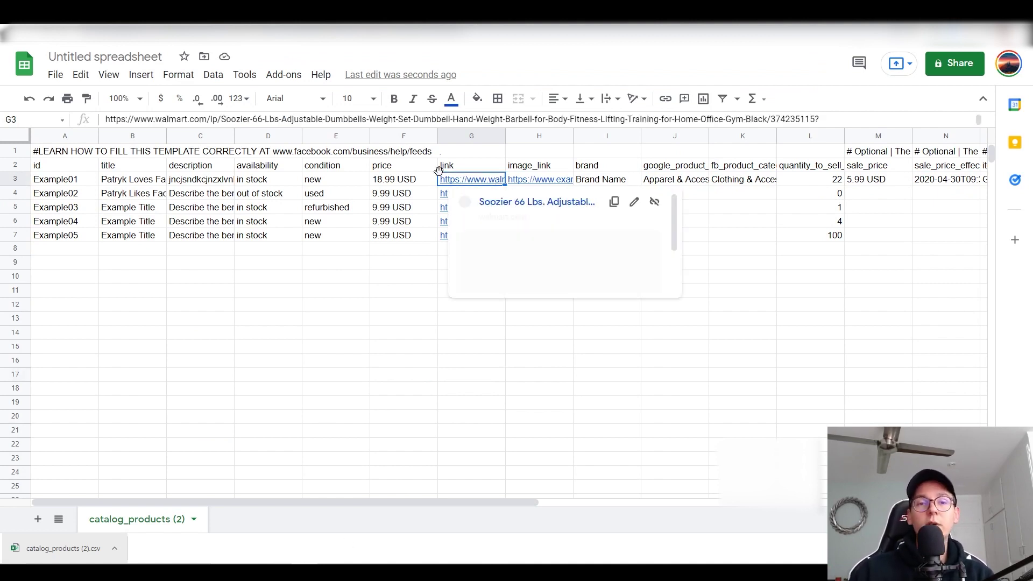
{"action": "key", "text": "ctrl+Tab"}
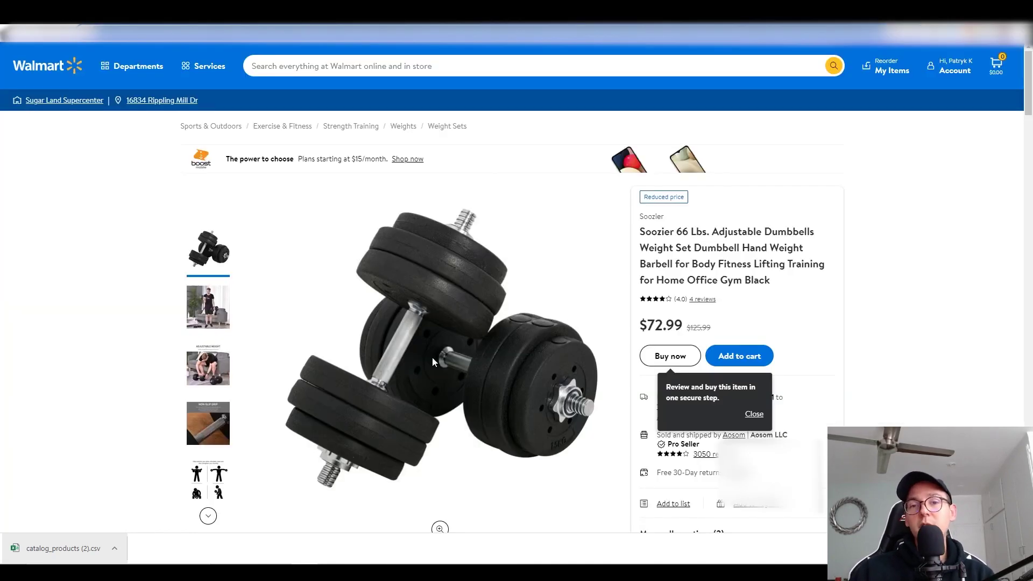
{"action": "key", "text": "ctrl+shift+Tab"}
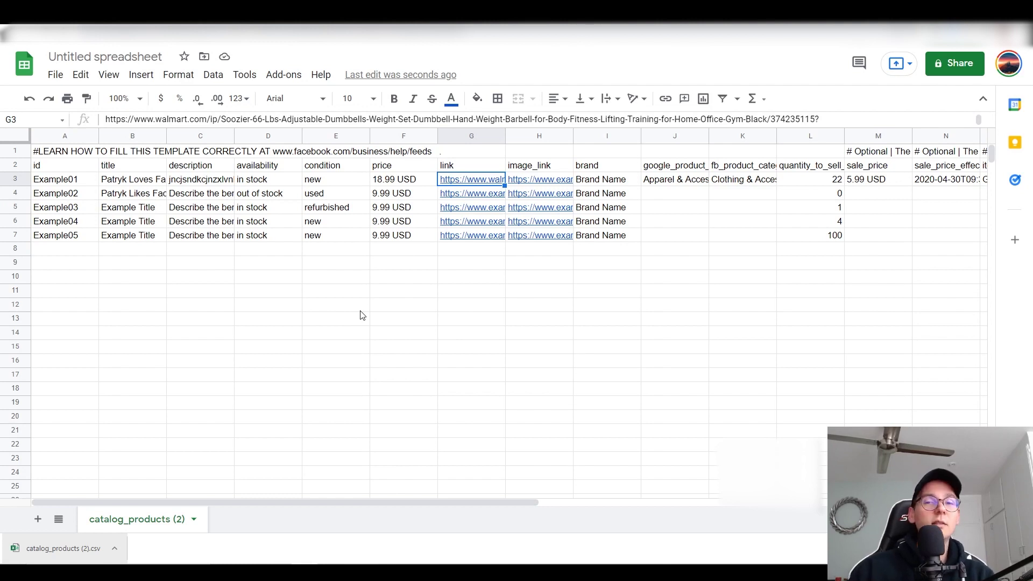
{"action": "key", "text": "Right"}
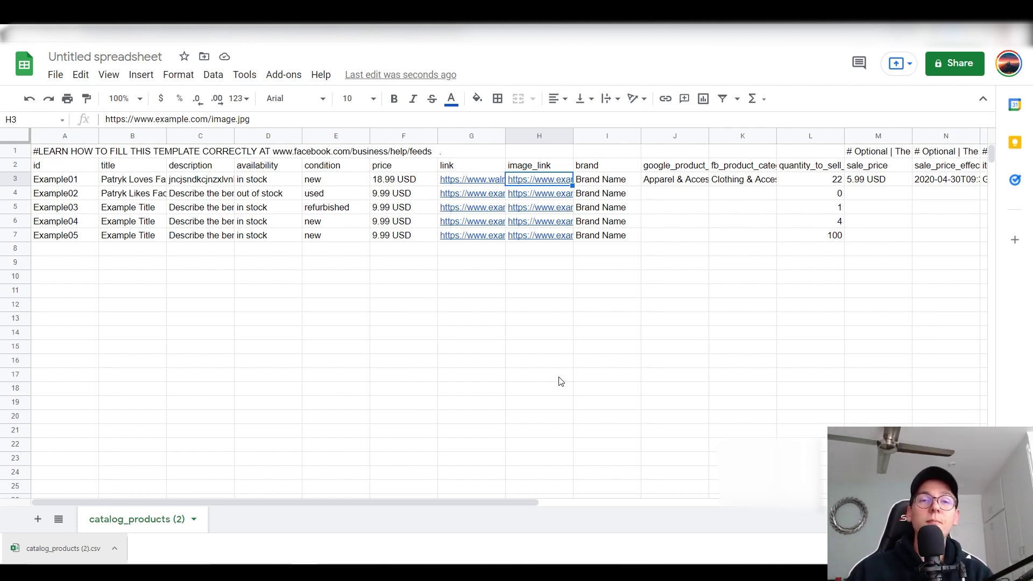
Step: Copy the dumbbell image address from the Walmart product page
{"action": "left_click", "coordinate": [349, 32]}
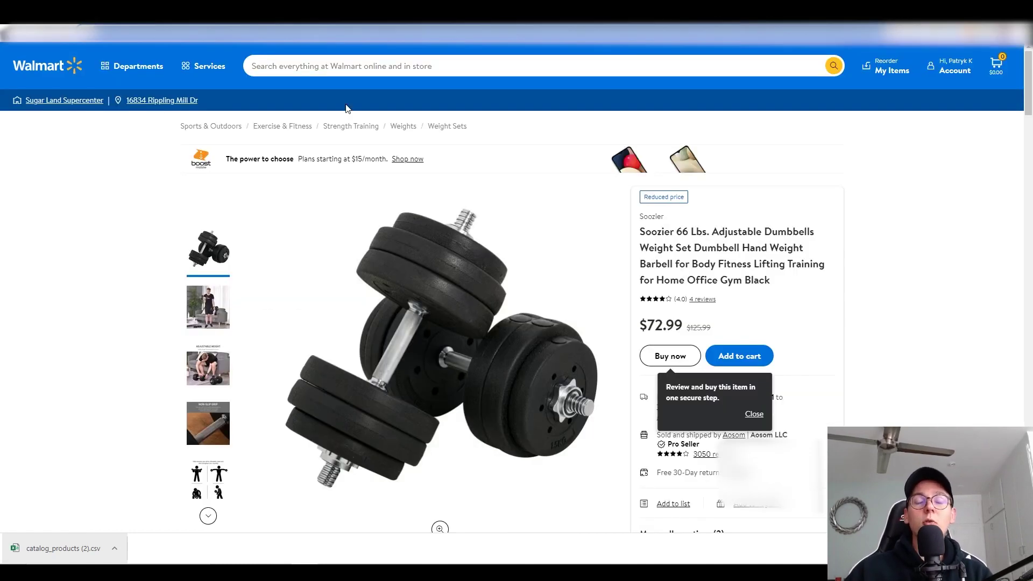
{"action": "scroll", "coordinate": [431, 215], "scroll_direction": "down", "scroll_amount": 2}
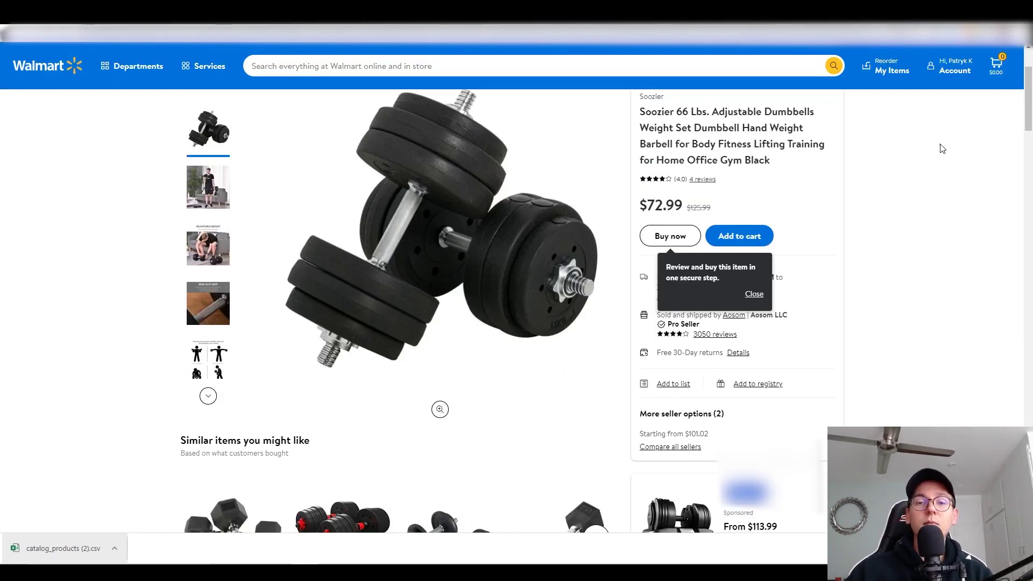
{"action": "right_click", "coordinate": [468, 222]}
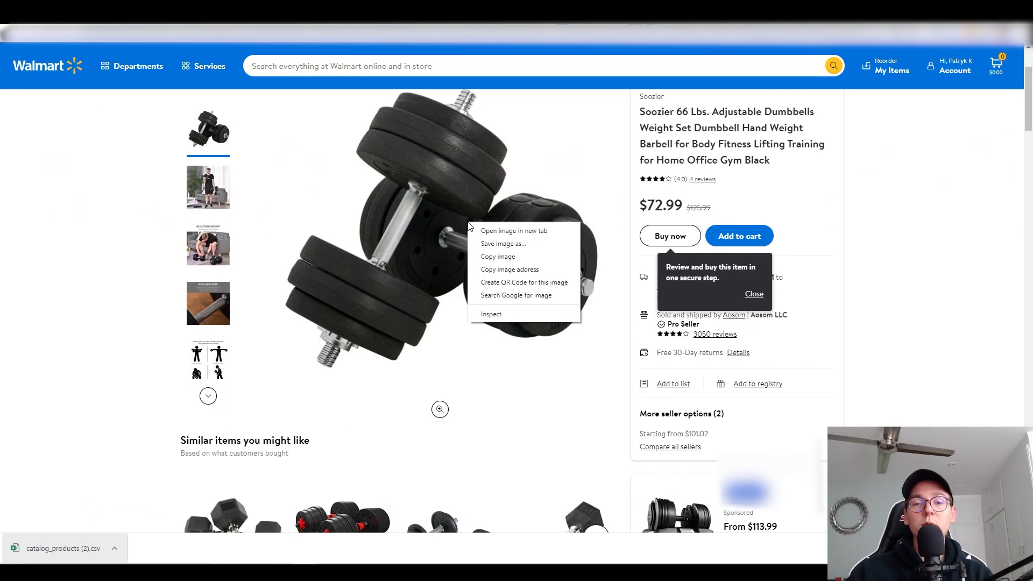
{"action": "left_click", "coordinate": [506, 270]}
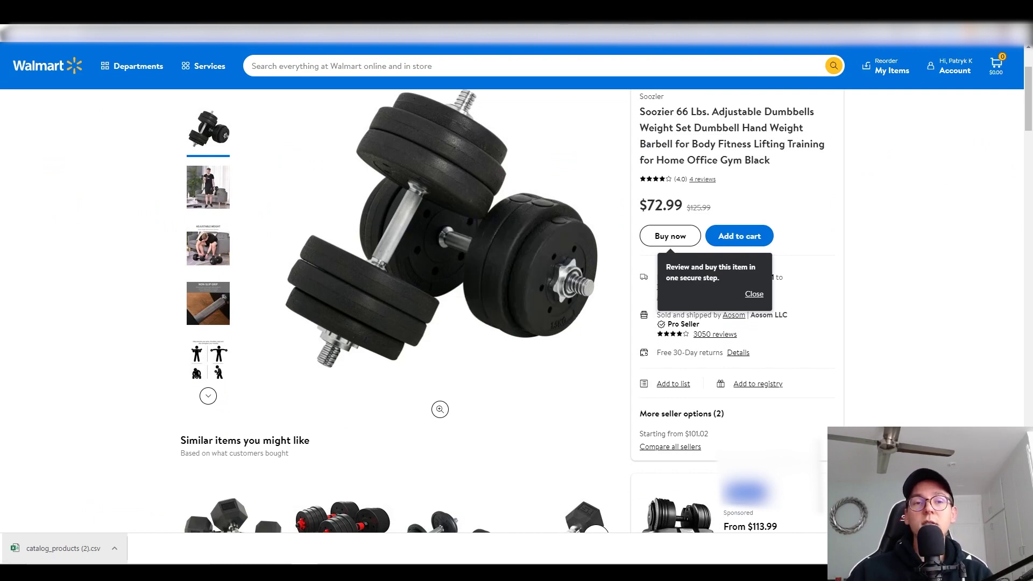
Step: Replace the placeholder image URL in H3 with the Walmart image address
{"action": "key", "text": "ctrl+Tab"}
{"action": "left_click", "coordinate": [332, 119]}
{"action": "key", "text": "ctrl+a"}
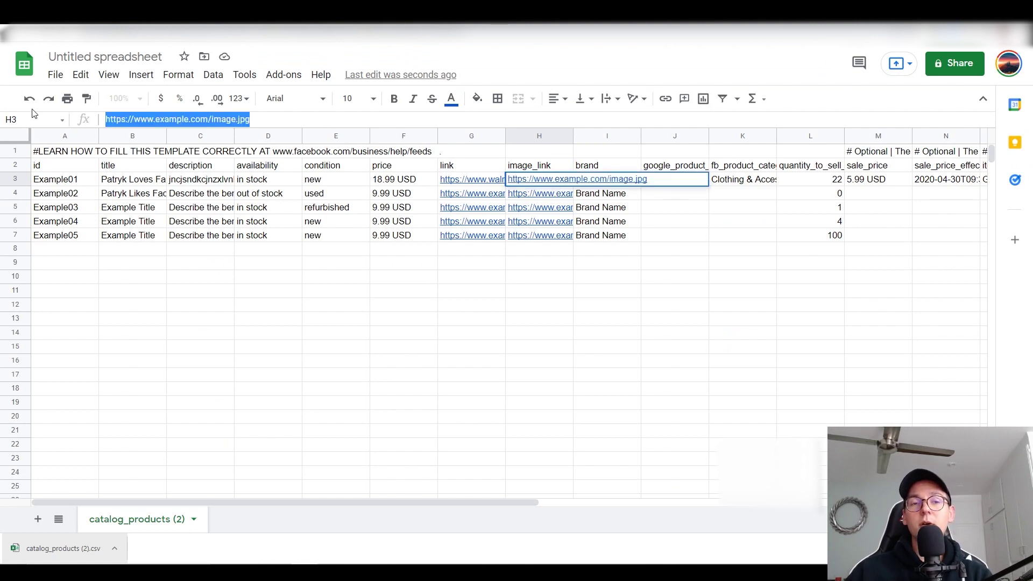
{"action": "key", "text": "ctrl+v"}
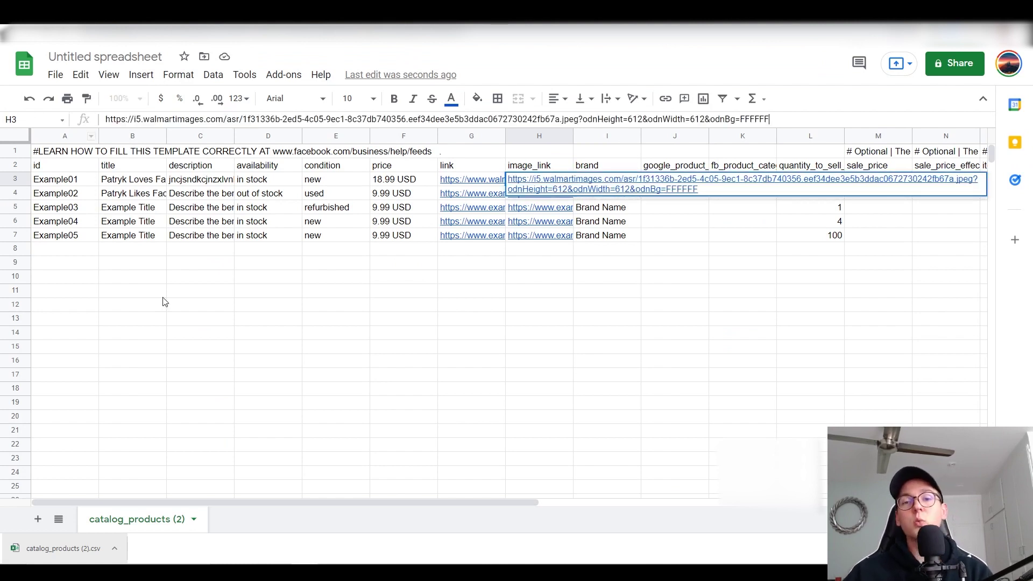
{"action": "left_click", "coordinate": [215, 359]}
{"action": "left_click", "coordinate": [525, 184]}
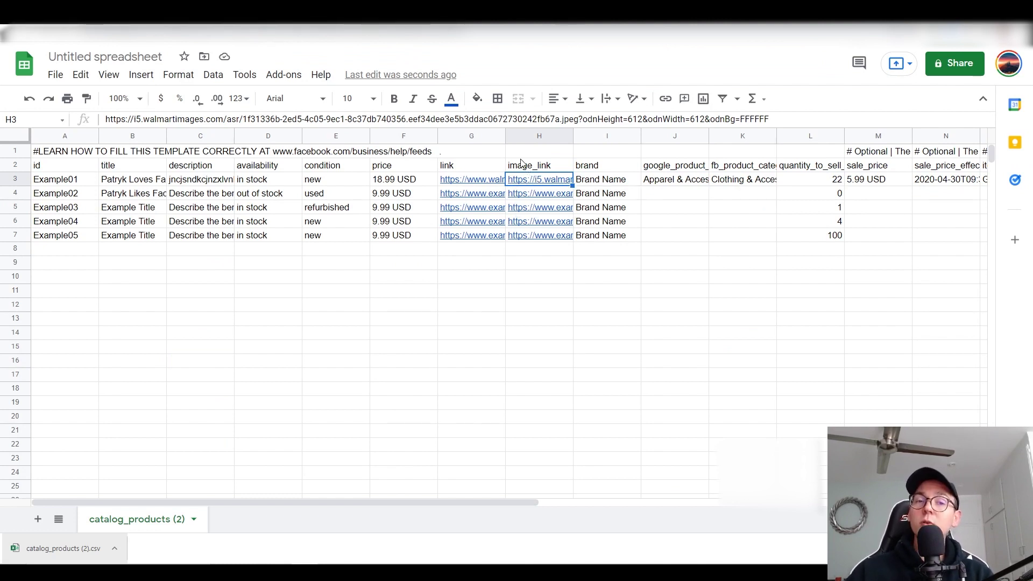
{"action": "left_click", "coordinate": [204, 119]}
Step: Save the dumbbell photo, host it on Imgur, and copy its direct image address
{"action": "left_click_drag", "start_coordinate": [204, 118], "coordinate": [144, 119]}
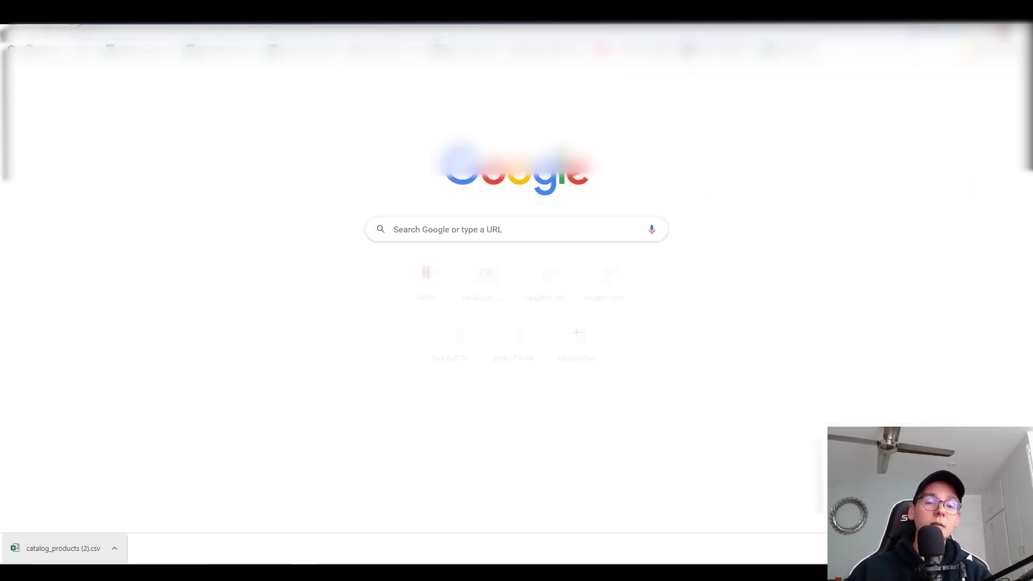
{"action": "type", "text": "imgur"}
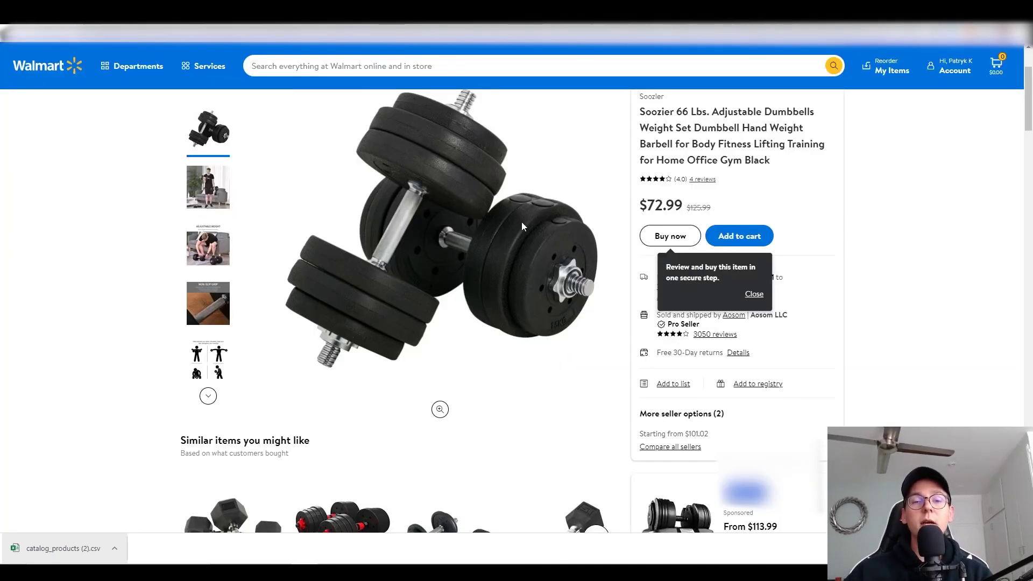
{"action": "right_click", "coordinate": [455, 195]}
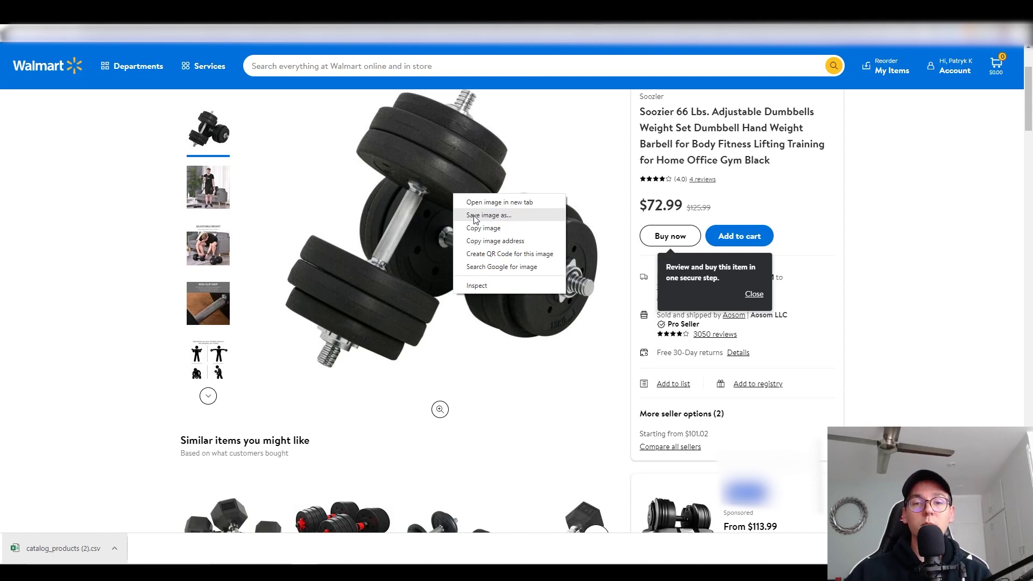
{"action": "left_click", "coordinate": [476, 216]}
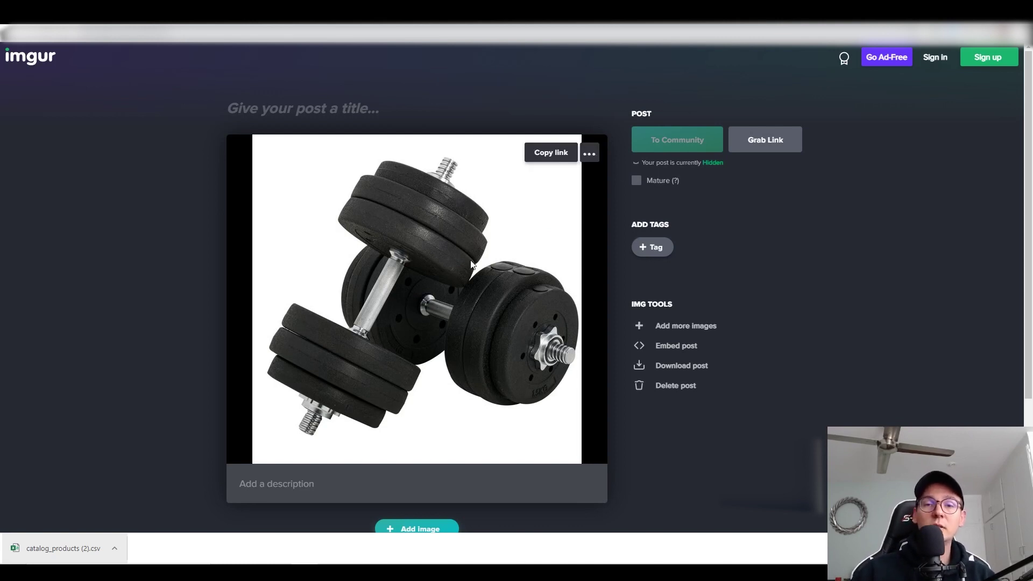
{"action": "right_click", "coordinate": [455, 297]}
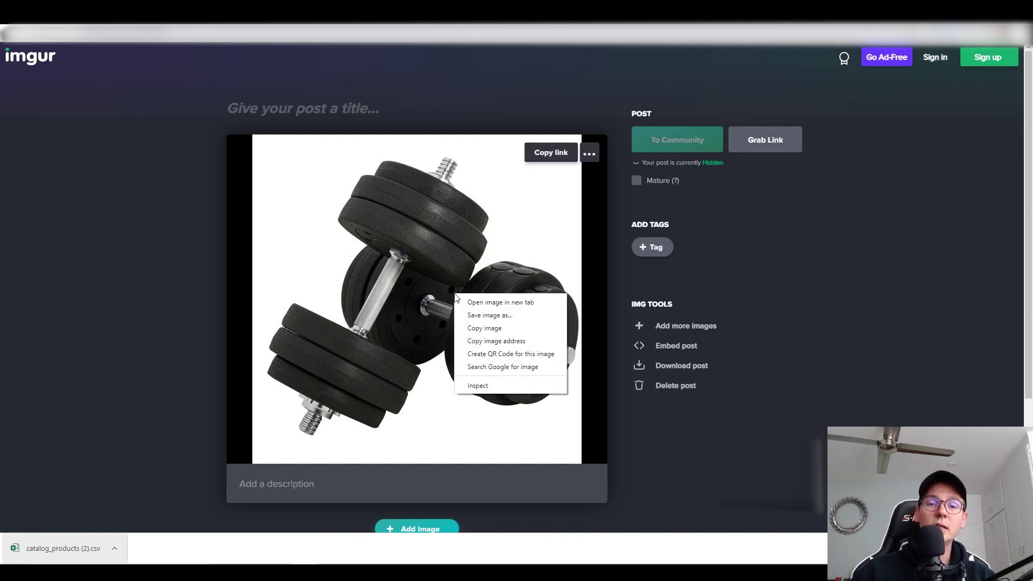
{"action": "left_click", "coordinate": [503, 342]}
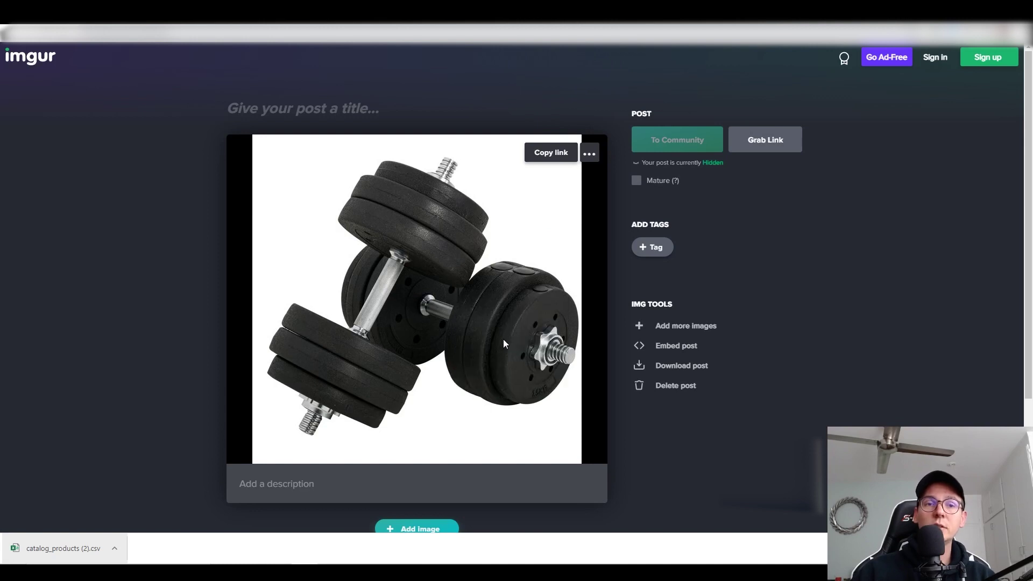
{"action": "left_click", "coordinate": [121, 34]}
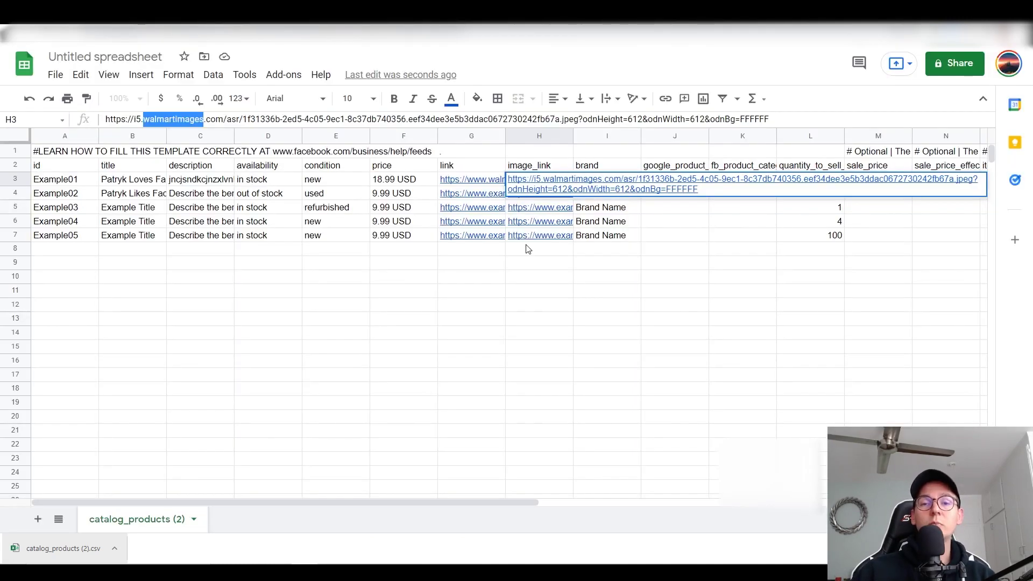
{"action": "left_click", "coordinate": [543, 294]}
{"action": "left_click", "coordinate": [545, 180]}
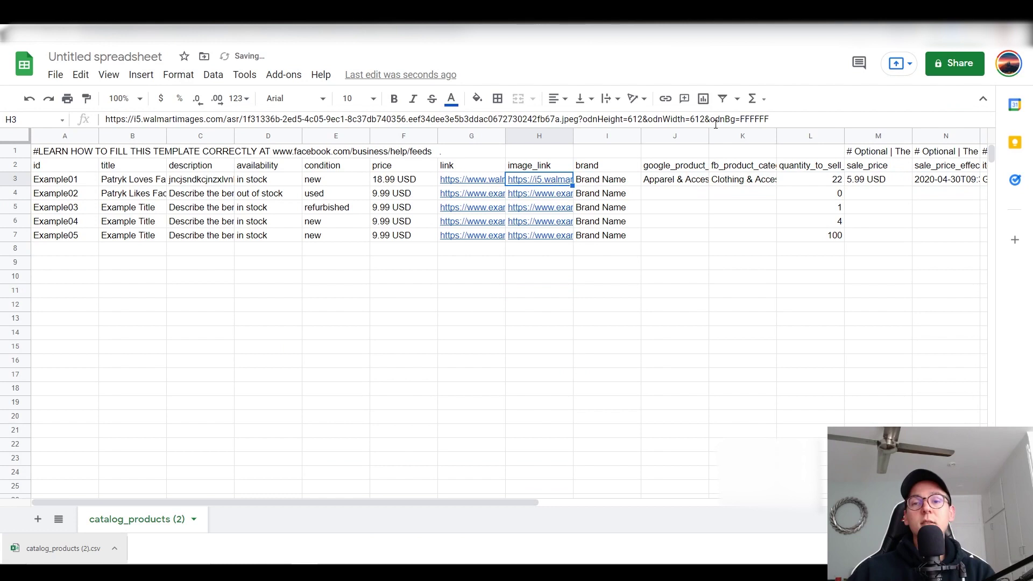
{"action": "left_click_drag", "start_coordinate": [784, 119], "coordinate": [85, 120]}
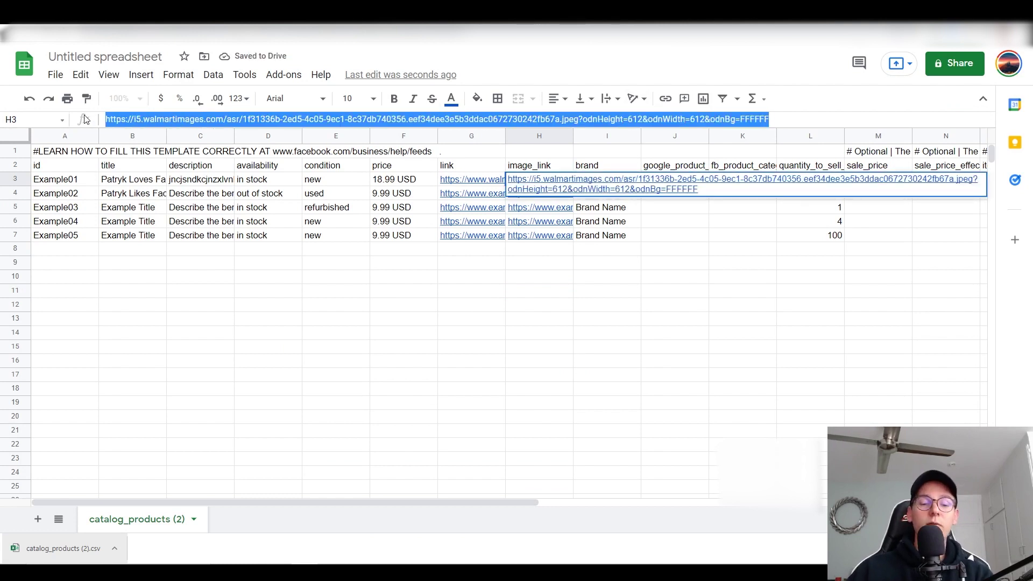
{"action": "key", "text": "ctrl+v"}
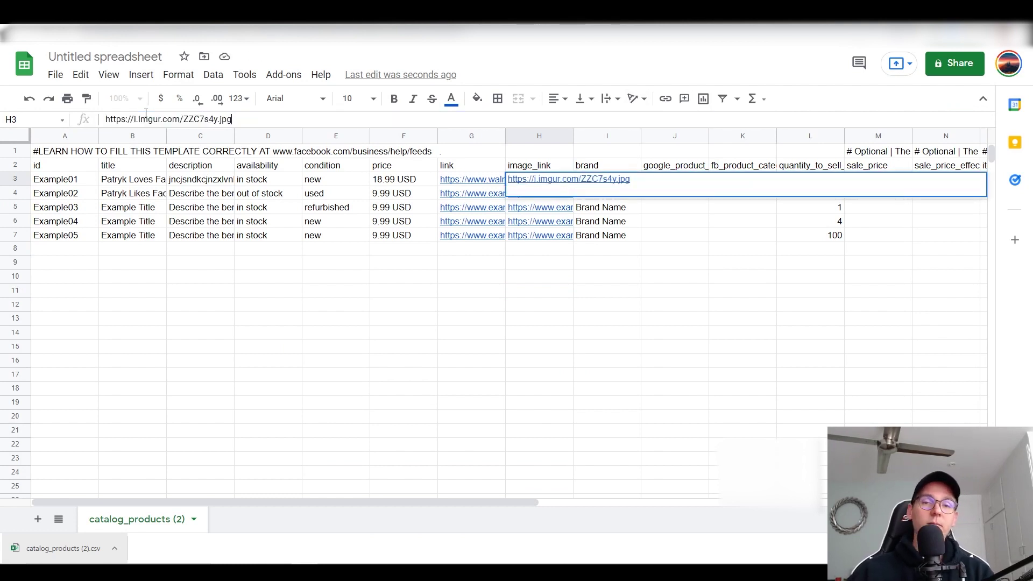
{"action": "left_click", "coordinate": [347, 377]}
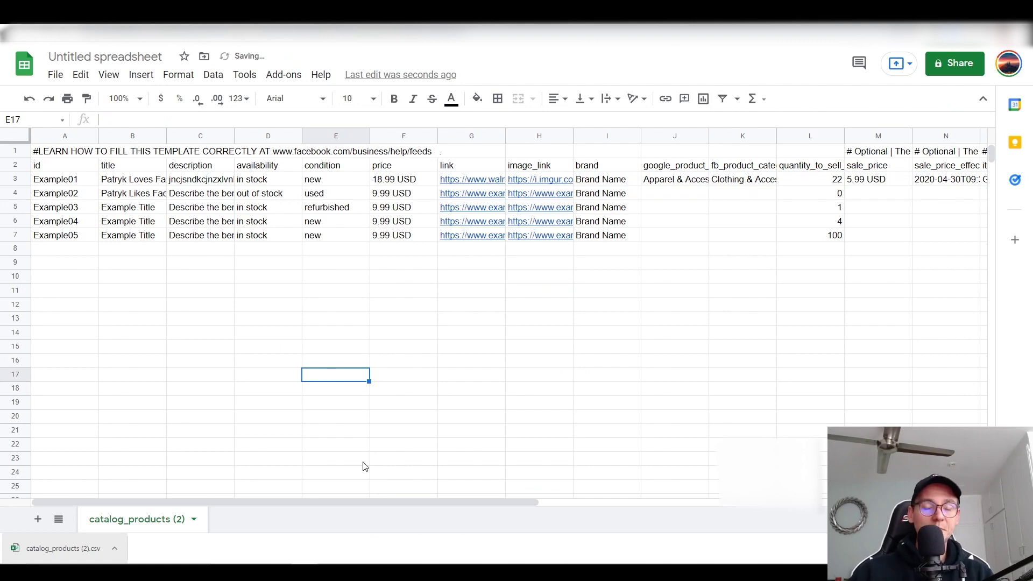
{"action": "left_click_drag", "start_coordinate": [362, 501], "coordinate": [749, 505]}
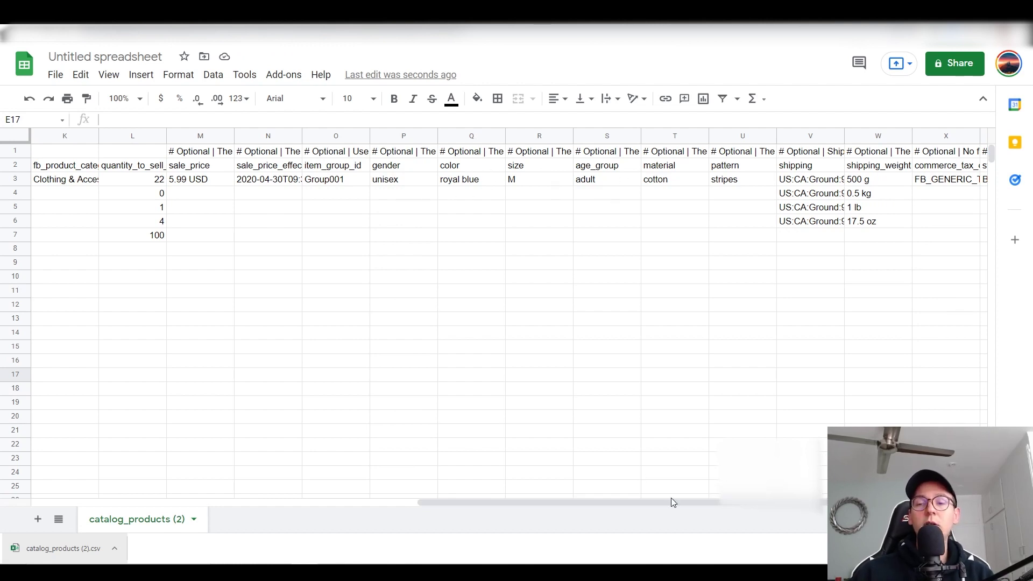
{"action": "left_click", "coordinate": [687, 498]}
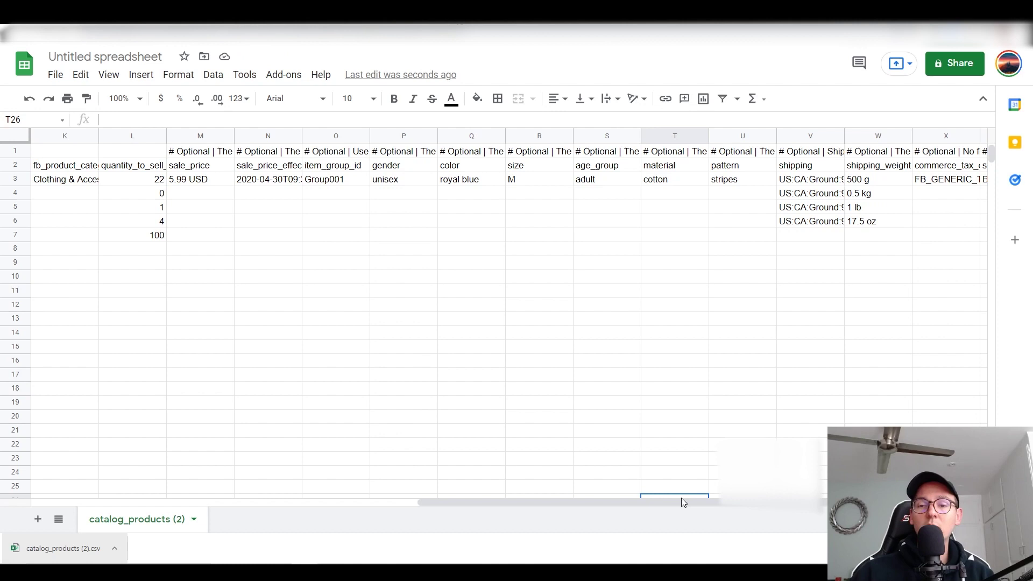
{"action": "left_click_drag", "start_coordinate": [681, 498], "coordinate": [518, 498]}
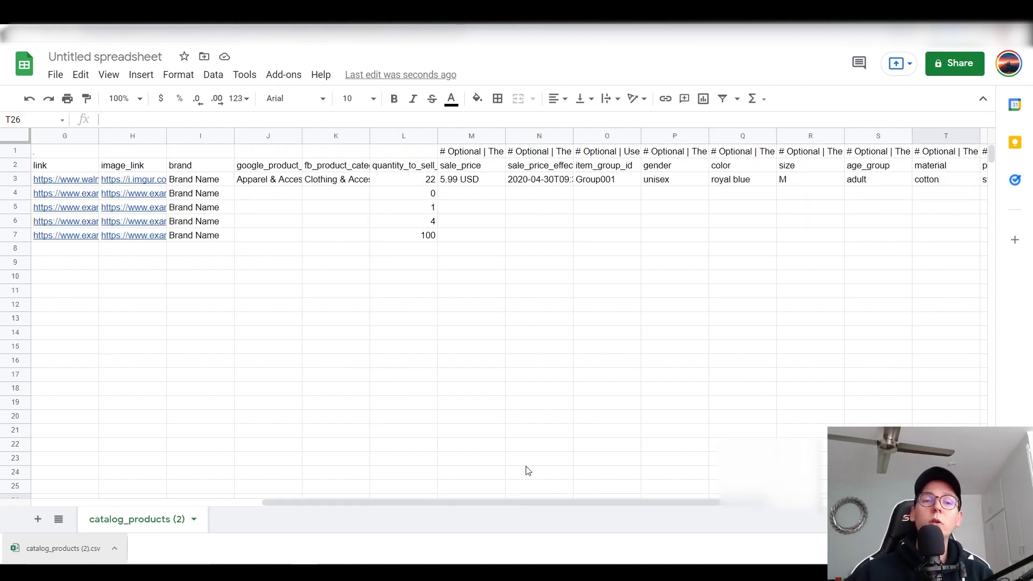
{"action": "left_click_drag", "start_coordinate": [493, 500], "coordinate": [203, 515]}
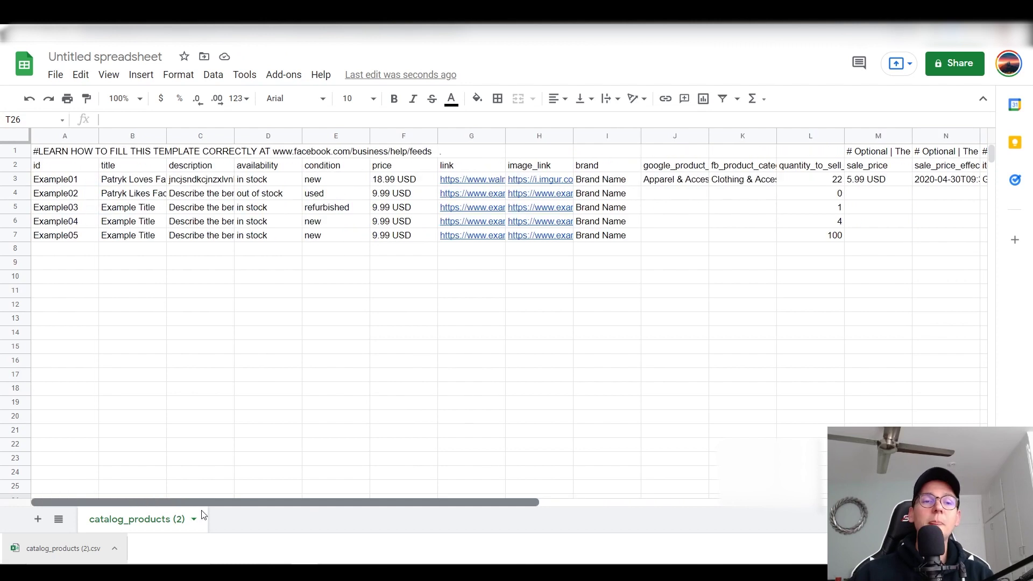
{"action": "mouse_move", "coordinate": [454, 192]}
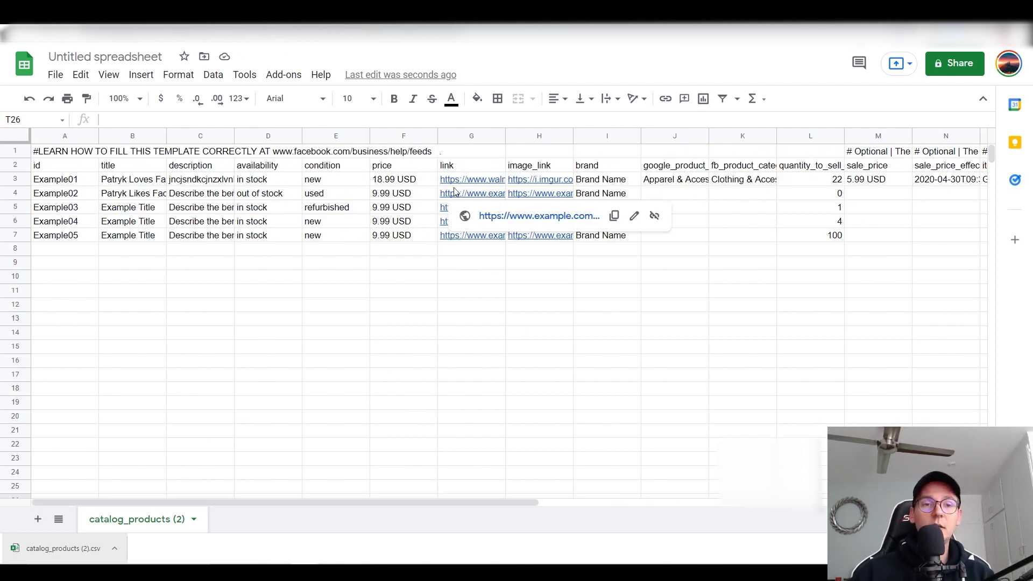
Step: Retitle the Untitled spreadsheet as 'Facebook Marketplace inventory'
{"action": "left_click", "coordinate": [77, 58]}
{"action": "type", "text": "F"}
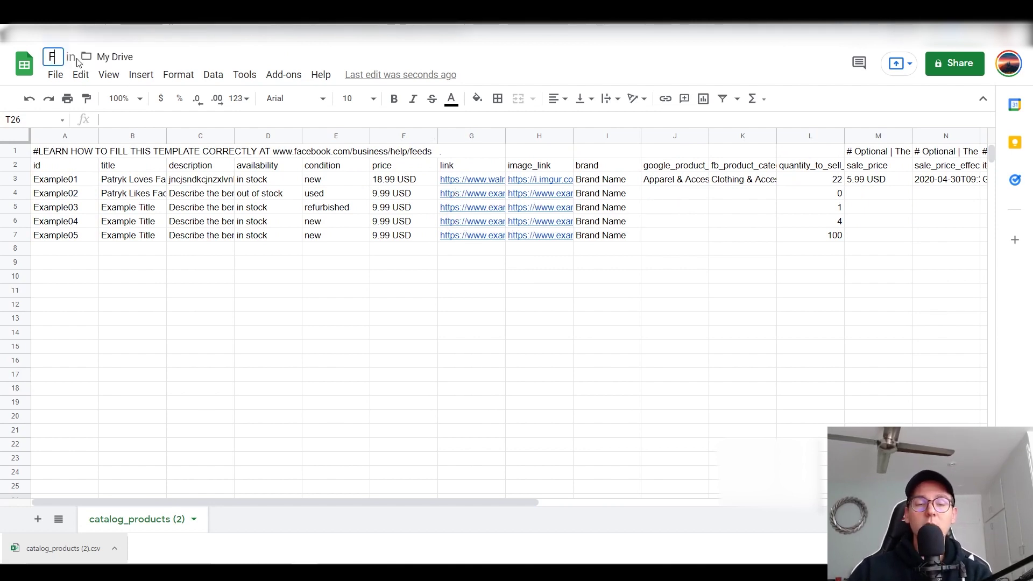
{"action": "type", "text": "acebook Mar"}
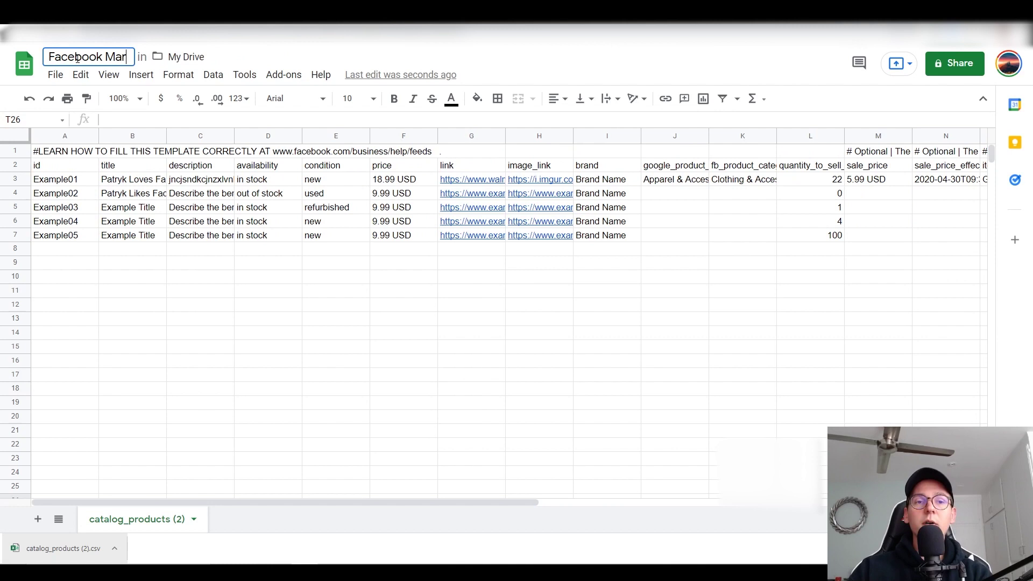
{"action": "type", "text": "ketplace inventory"}
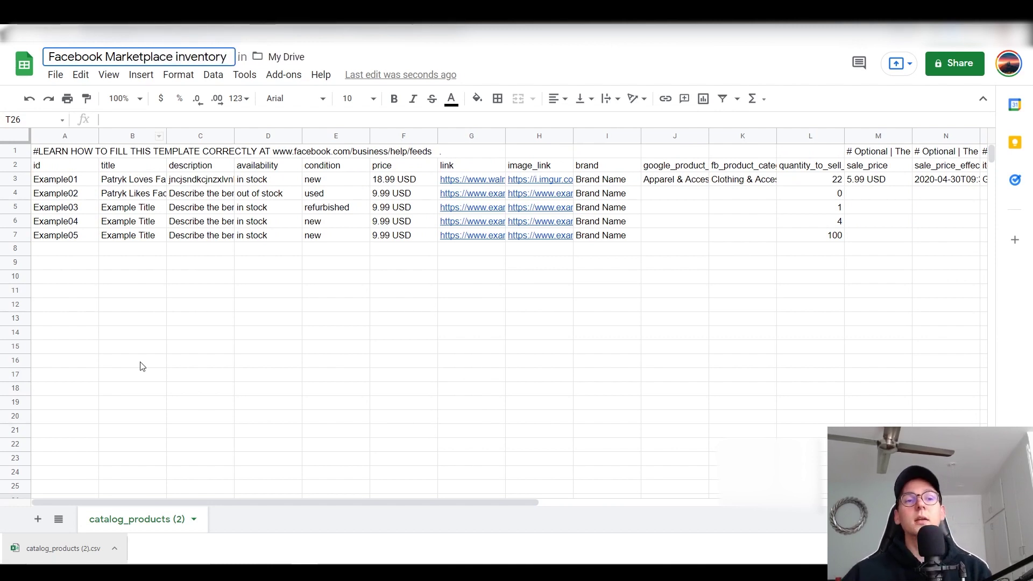
{"action": "left_click", "coordinate": [159, 373]}
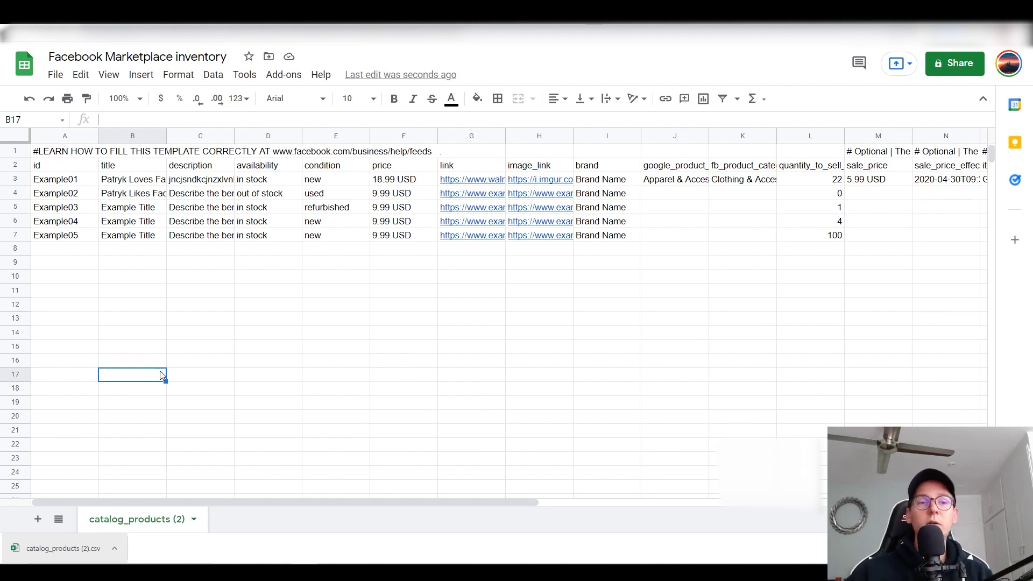
Step: Share the catalog spreadsheet so anyone with the link can view it, and copy that link
{"action": "left_click", "coordinate": [56, 75]}
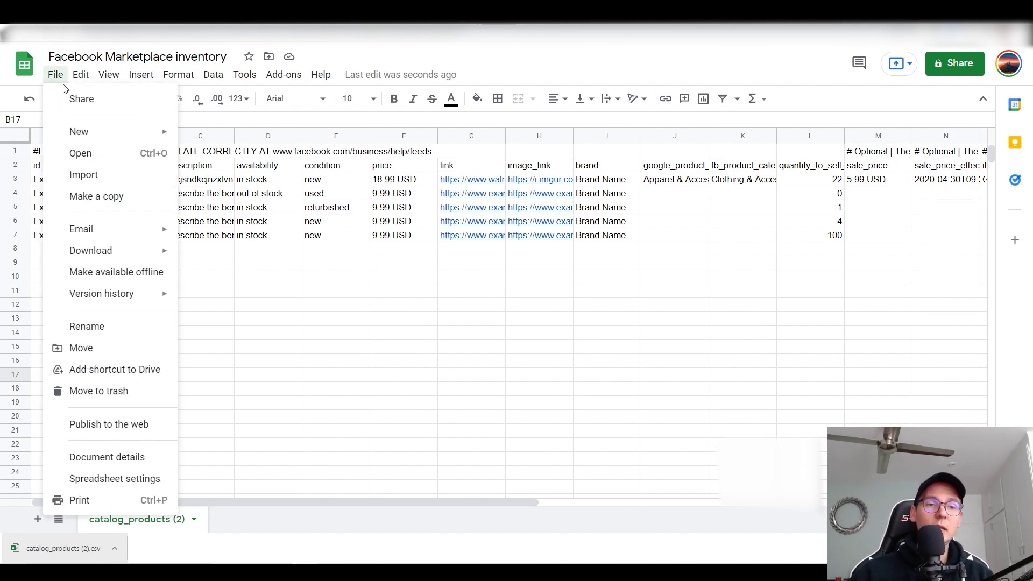
{"action": "left_click", "coordinate": [90, 103]}
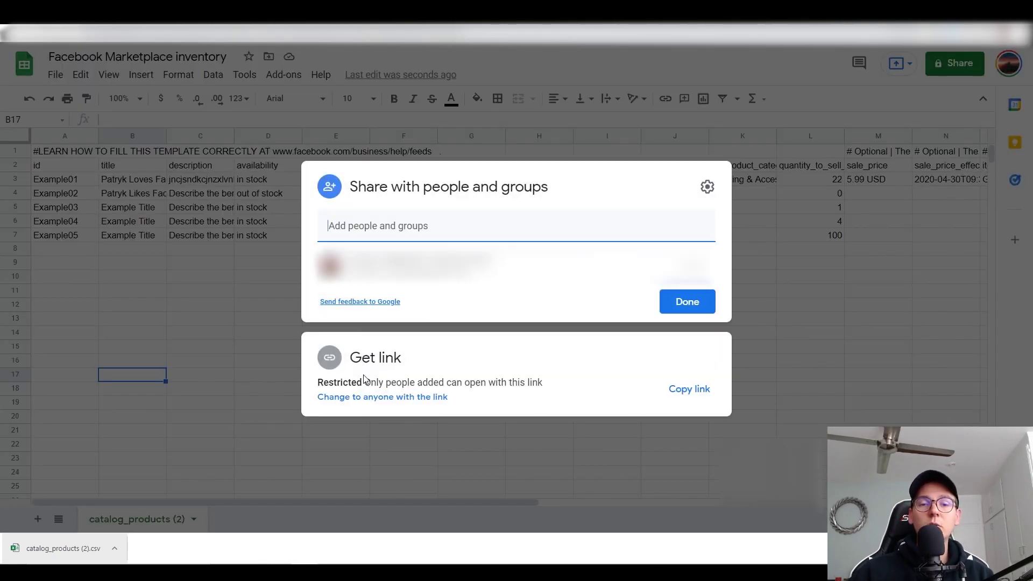
{"action": "left_click", "coordinate": [393, 399]}
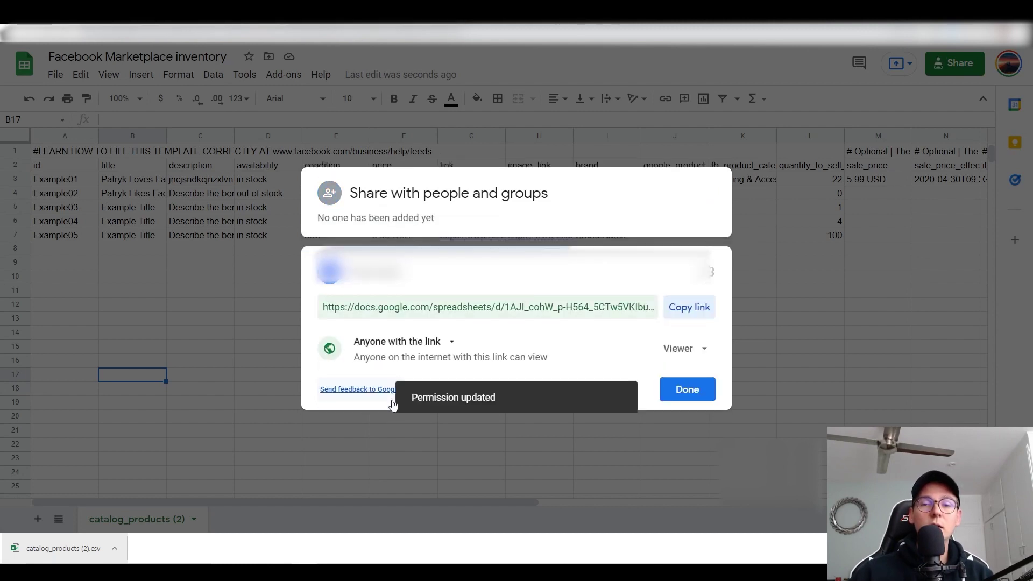
{"action": "left_click", "coordinate": [676, 319]}
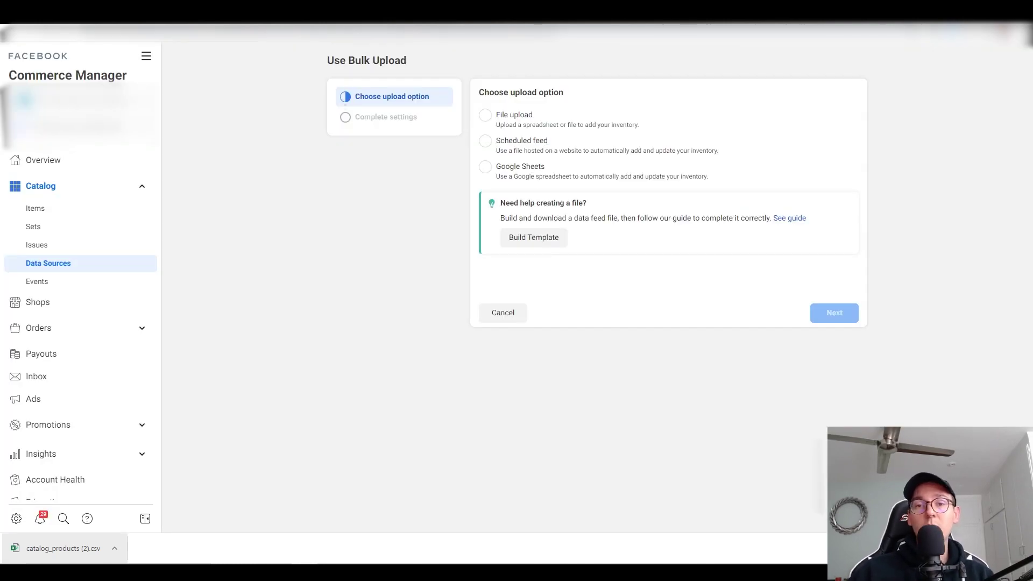
Step: Start a Google Sheets bulk upload and paste the spreadsheet's sharing link as the feed URL
{"action": "left_click", "coordinate": [526, 173]}
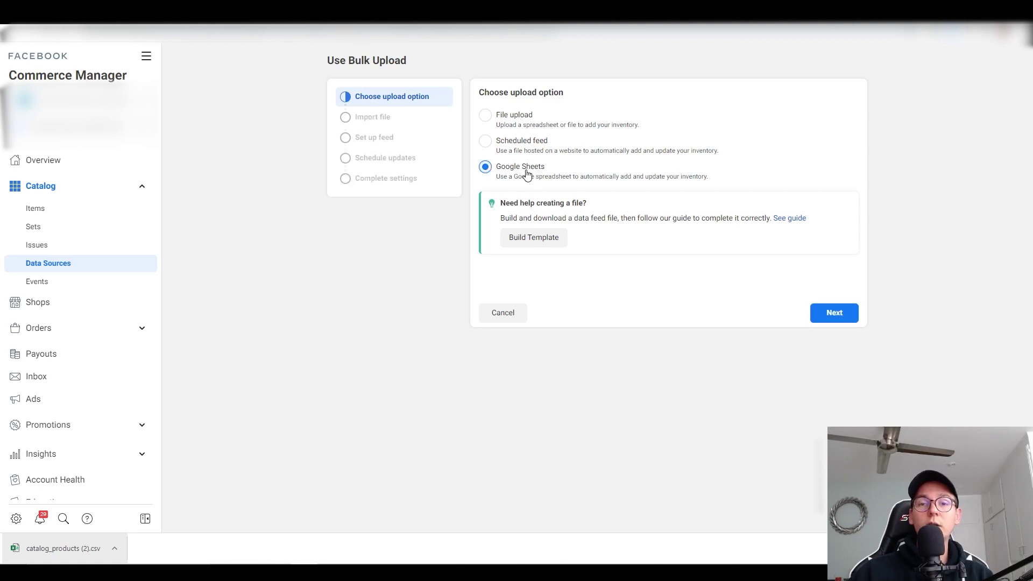
{"action": "left_click", "coordinate": [834, 313]}
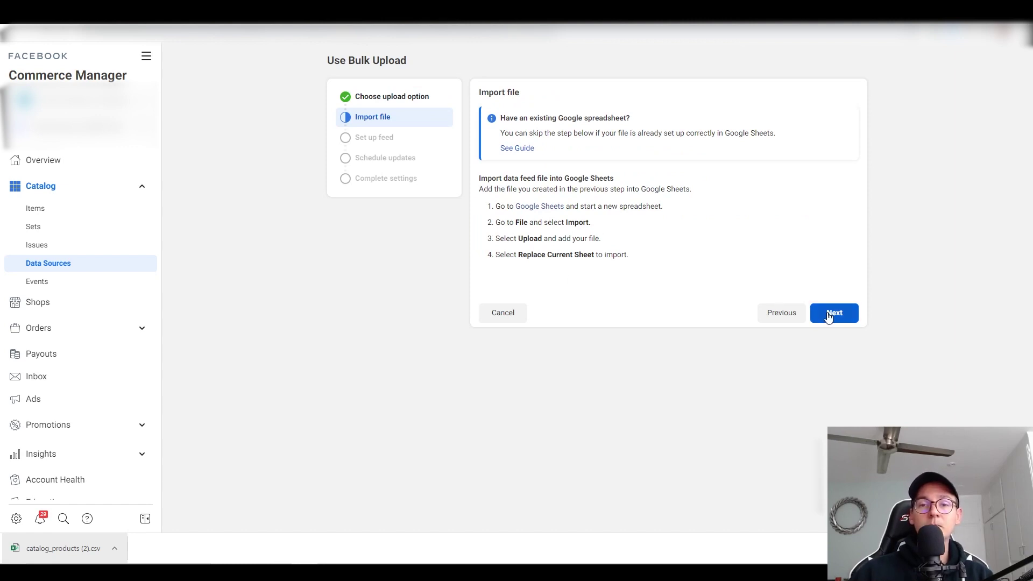
{"action": "left_click", "coordinate": [828, 314]}
{"action": "left_click", "coordinate": [707, 139]}
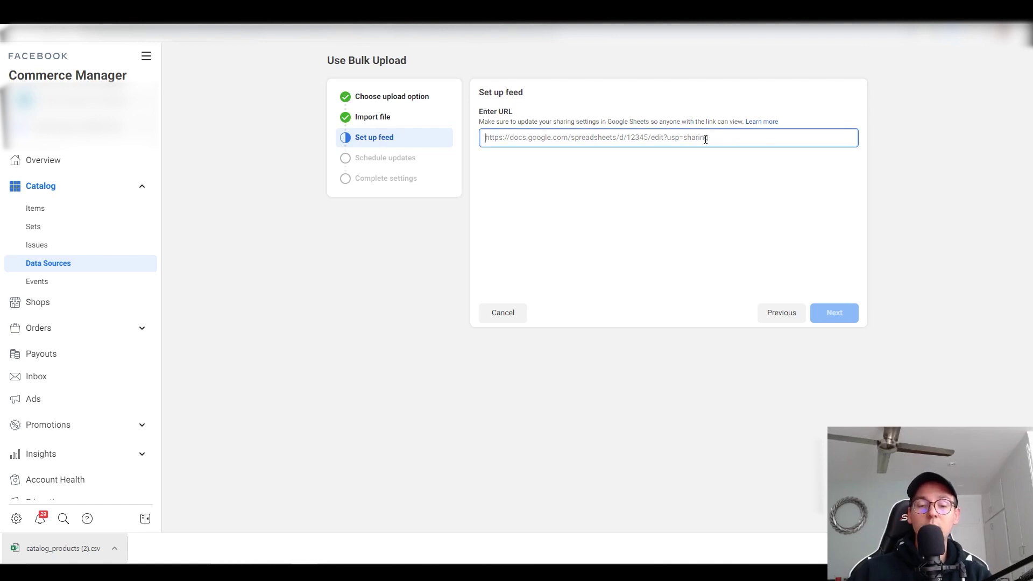
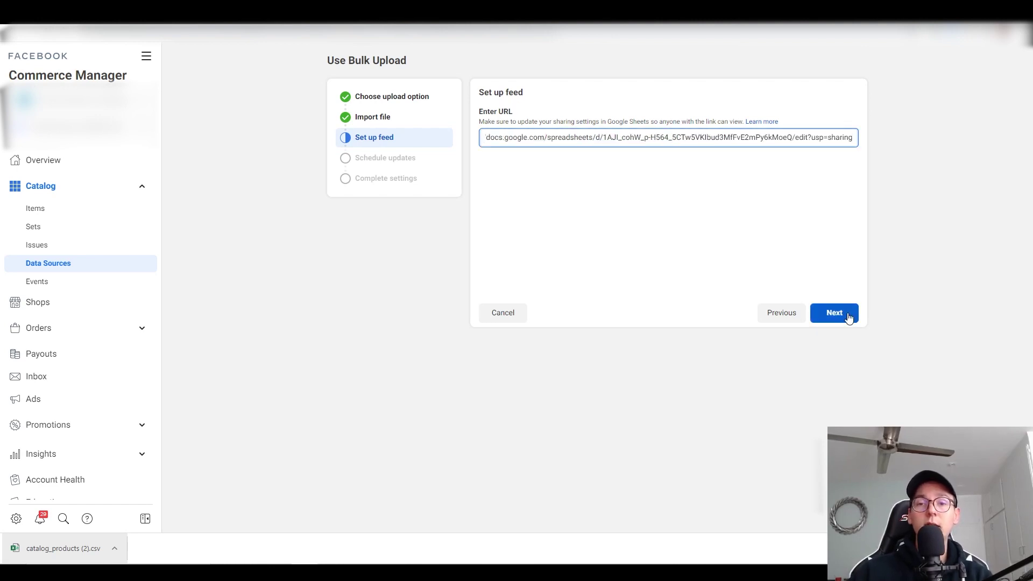
Step: Keep Hourly schedule updates and USD currency, then upload the feed as a data source
{"action": "left_click", "coordinate": [848, 318]}
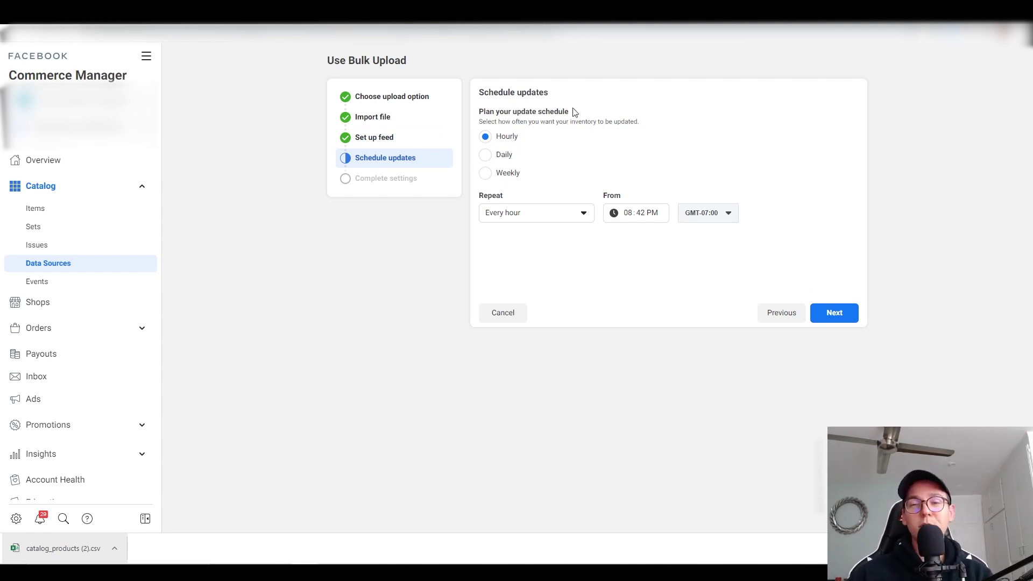
{"action": "left_click", "coordinate": [834, 317]}
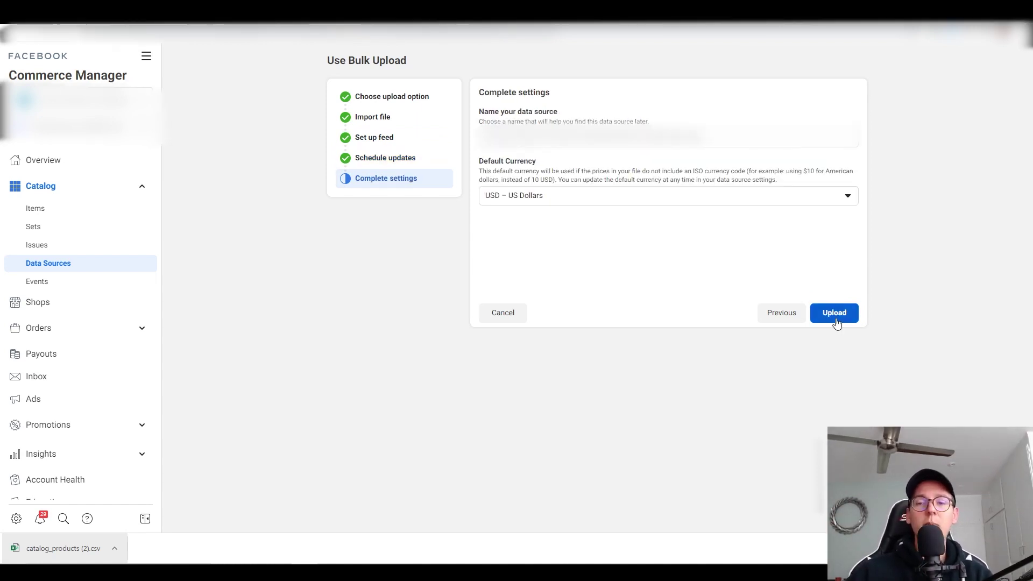
{"action": "left_click", "coordinate": [836, 318]}
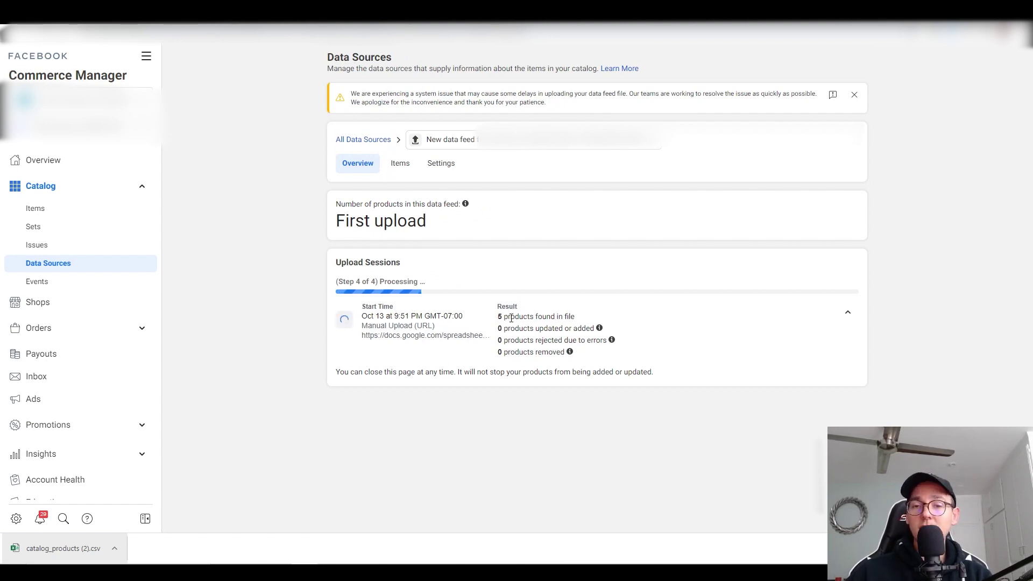
Step: Open Catalog > Items to see the five imported products, including Example01 at $18.99
{"action": "left_click", "coordinate": [106, 219]}
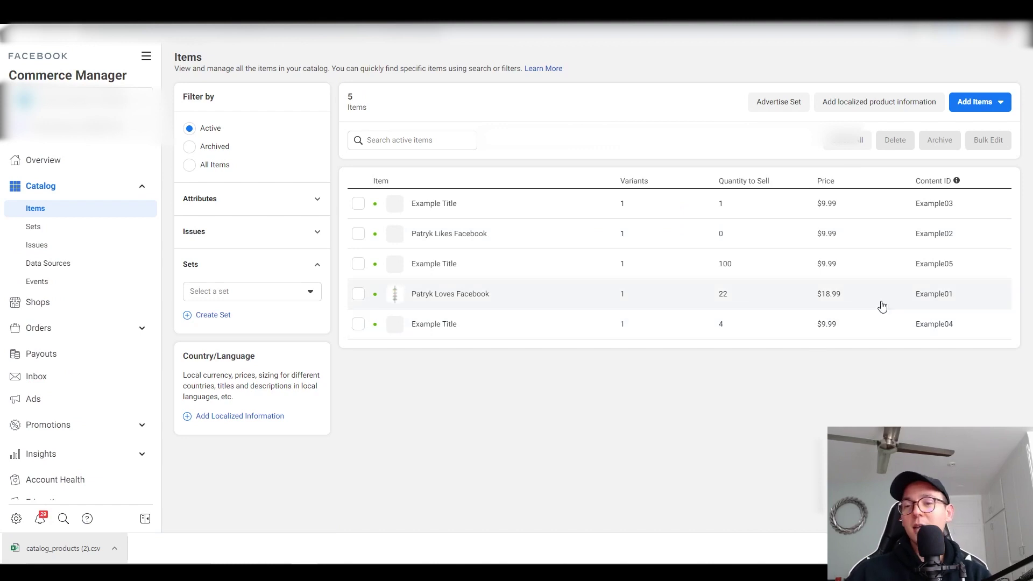
Step: Check the dumbbell item's $18.99 details and Walmart link, then close the spreadsheet's Share dialog
{"action": "left_click_drag", "start_coordinate": [841, 296], "coordinate": [818, 299]}
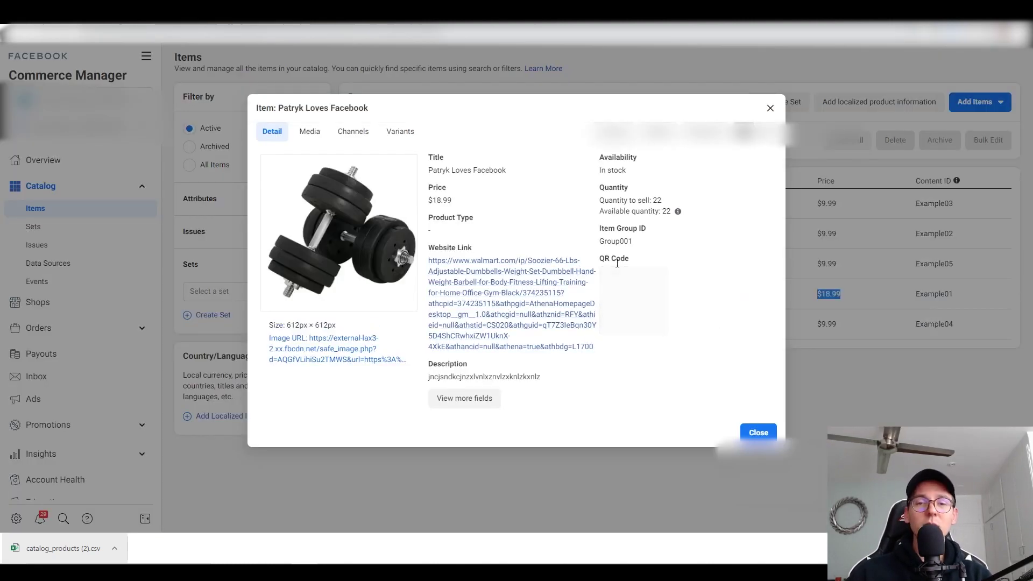
{"action": "left_click", "coordinate": [771, 110]}
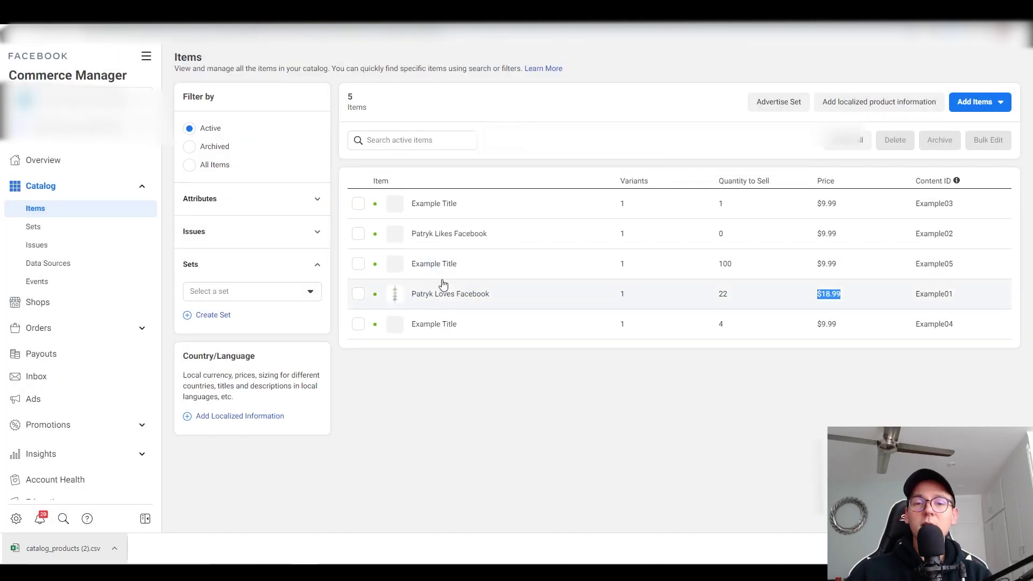
{"action": "mouse_move", "coordinate": [398, 299]}
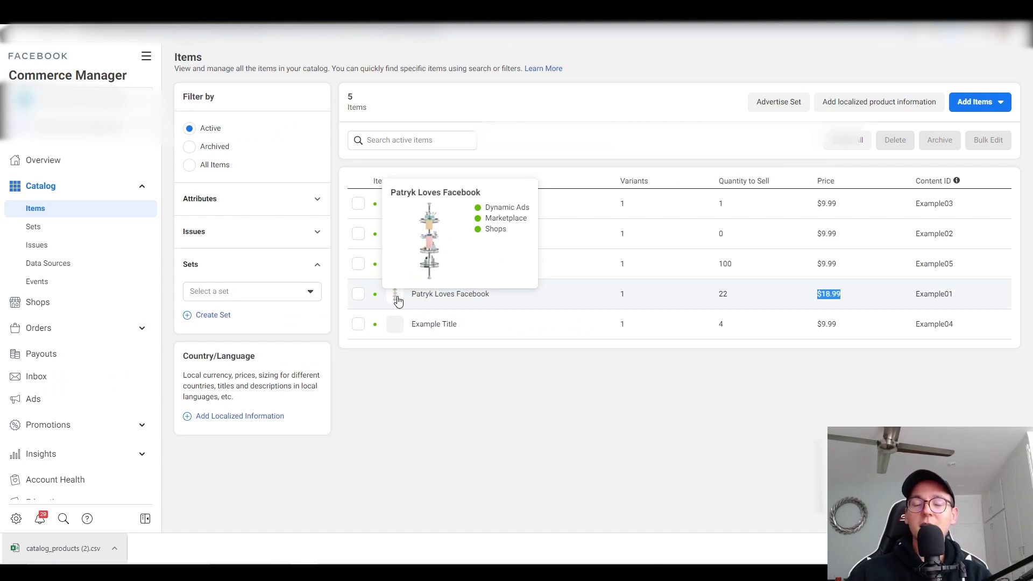
{"action": "left_click", "coordinate": [451, 299]}
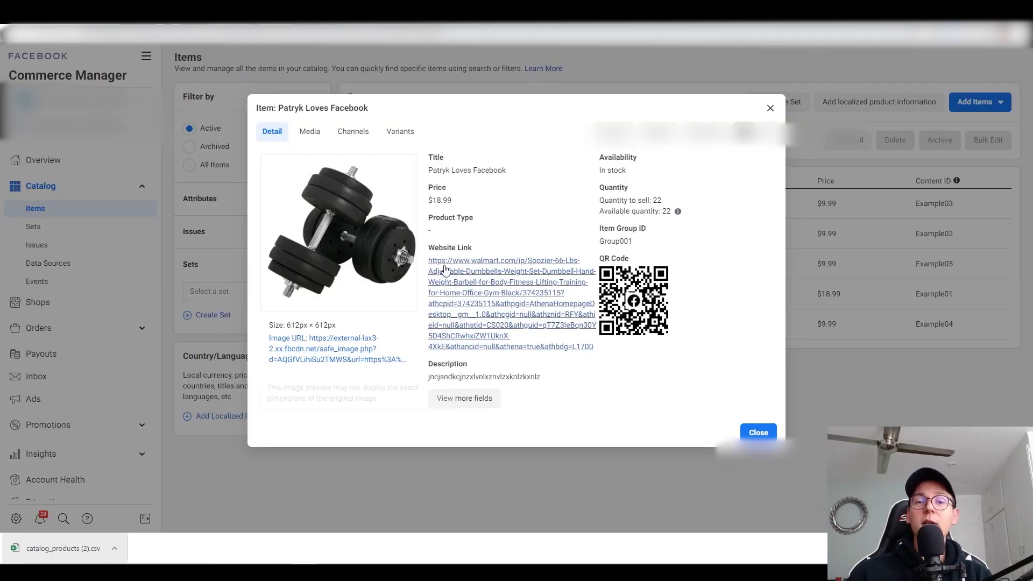
{"action": "left_click", "coordinate": [485, 285]}
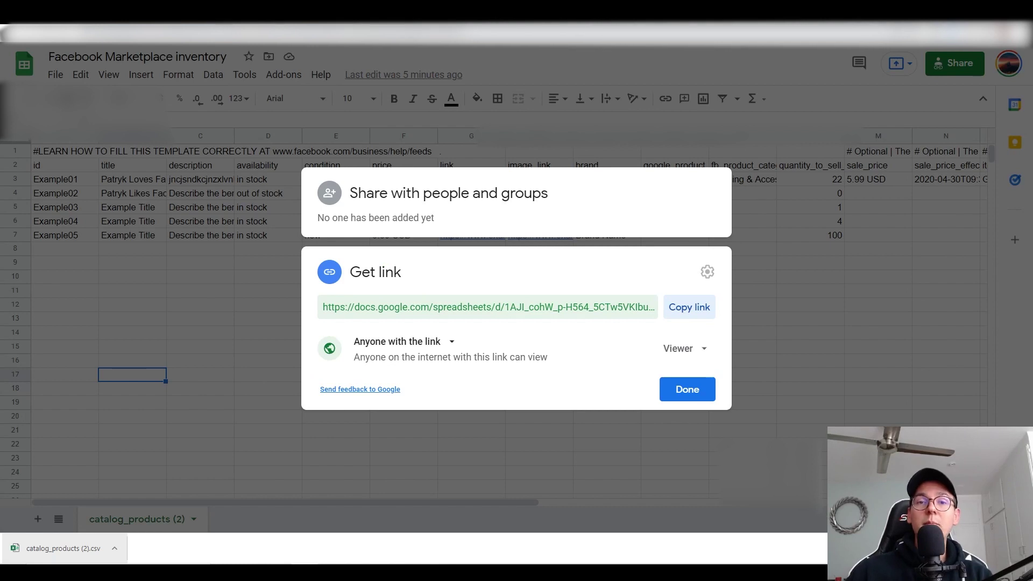
{"action": "left_click", "coordinate": [710, 389]}
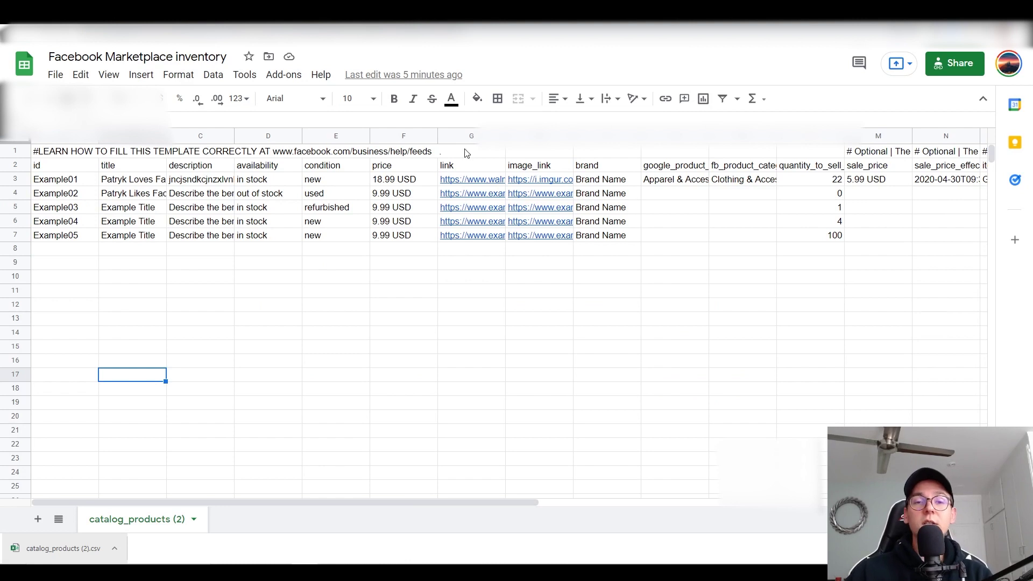
Step: Change cell F3 to 24.99 USD, then switch back to Commerce Manager
{"action": "left_click", "coordinate": [394, 180]}
{"action": "key", "text": "Return"}
{"action": "type", "text": "24.99 USD"}
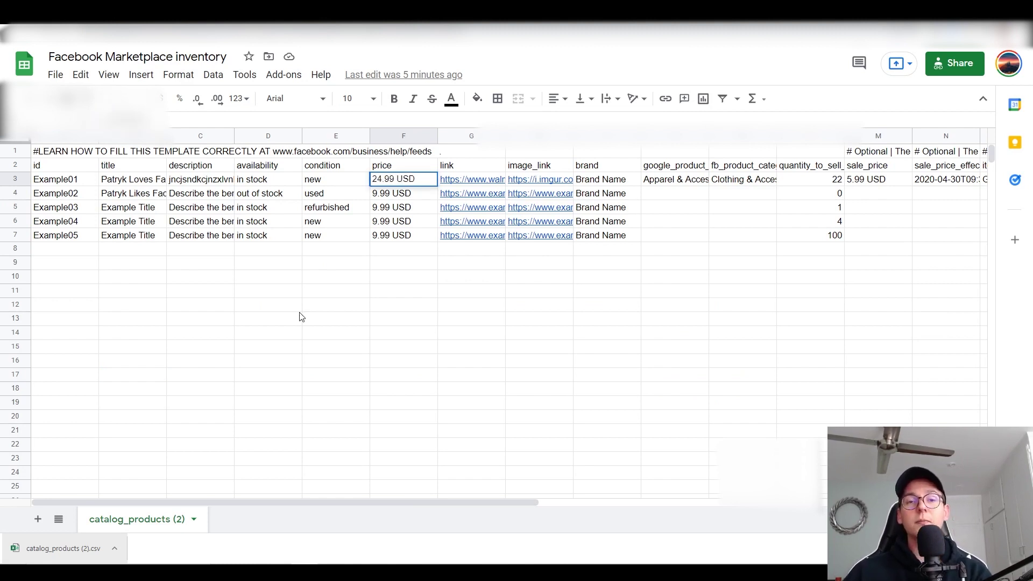
{"action": "left_click", "coordinate": [296, 308]}
{"action": "key", "text": "ctrl+Tab"}
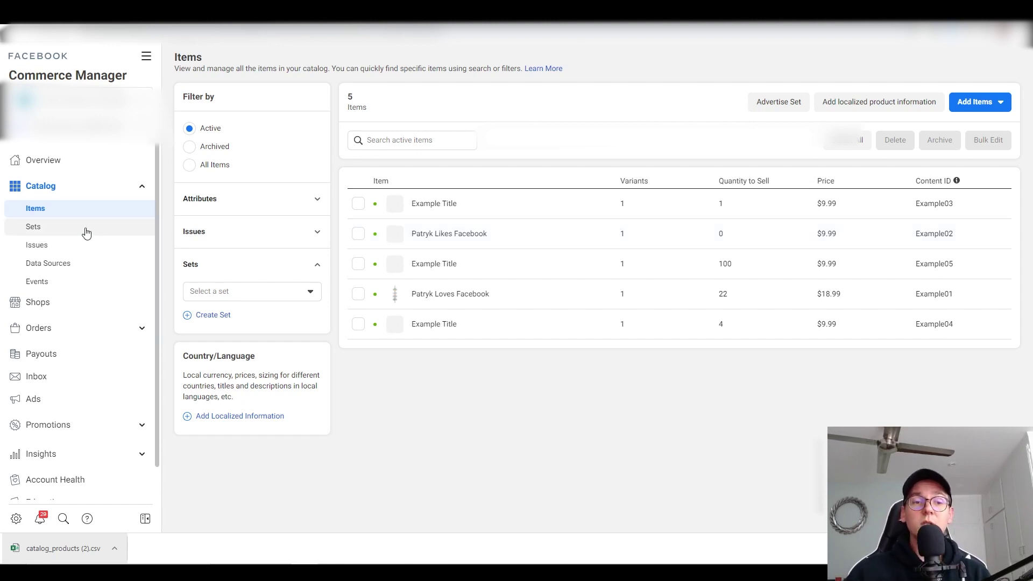
Step: Request an immediate update of the Sheets data feed and view its upload overview
{"action": "left_click", "coordinate": [81, 269]}
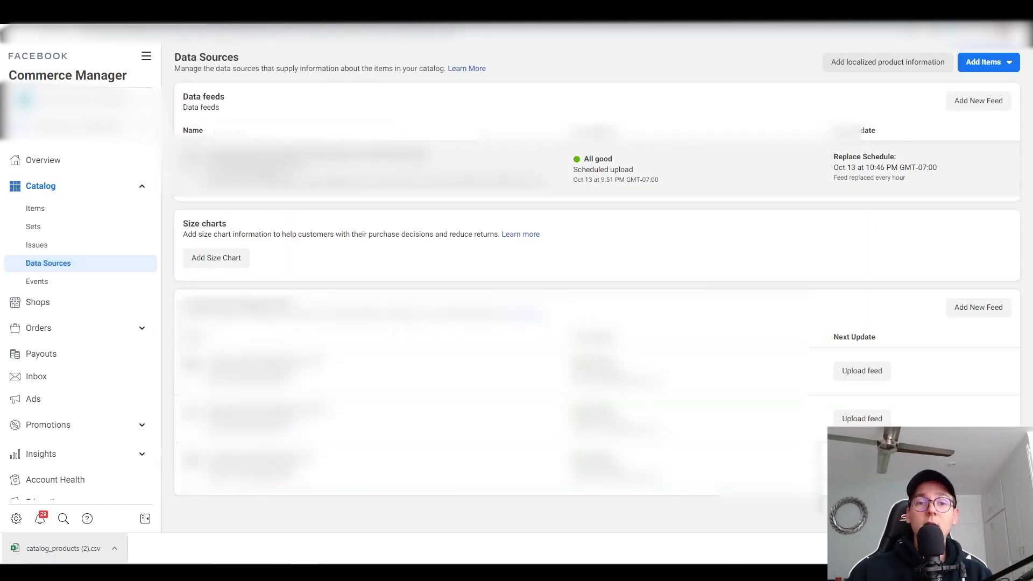
{"action": "left_click", "coordinate": [301, 161]}
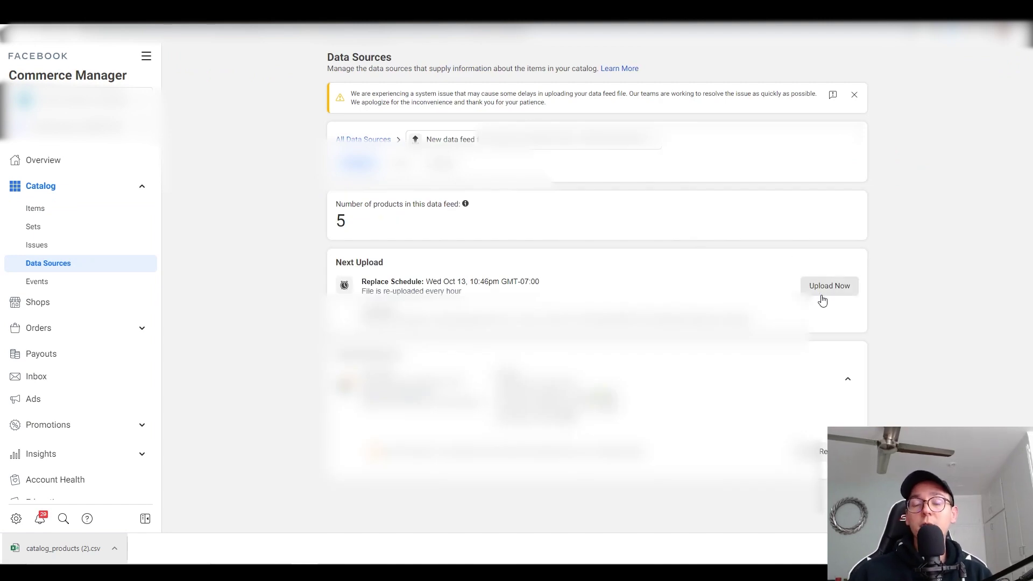
{"action": "left_click_drag", "start_coordinate": [1030, 141], "coordinate": [1030, 221]}
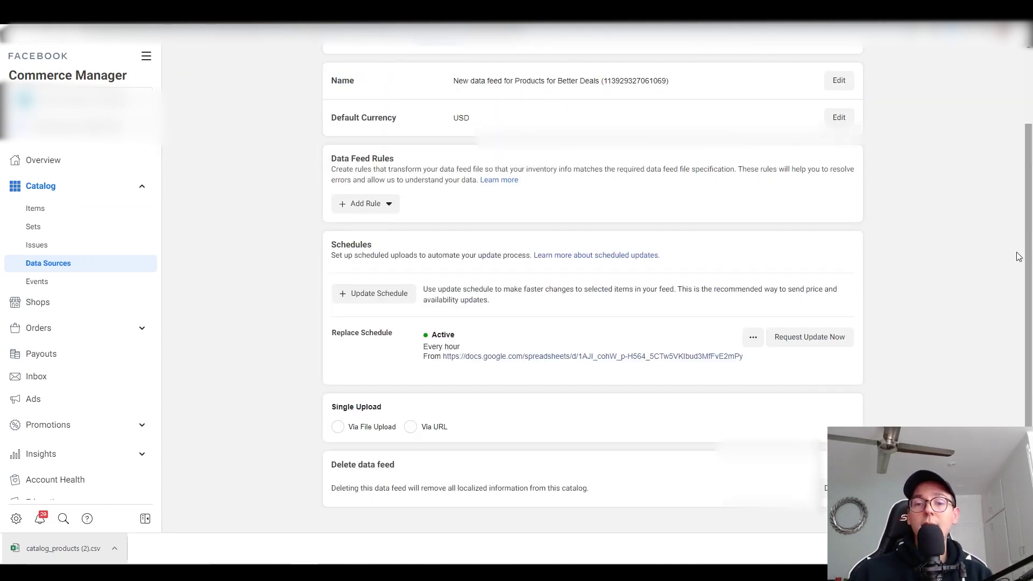
{"action": "left_click", "coordinate": [834, 338]}
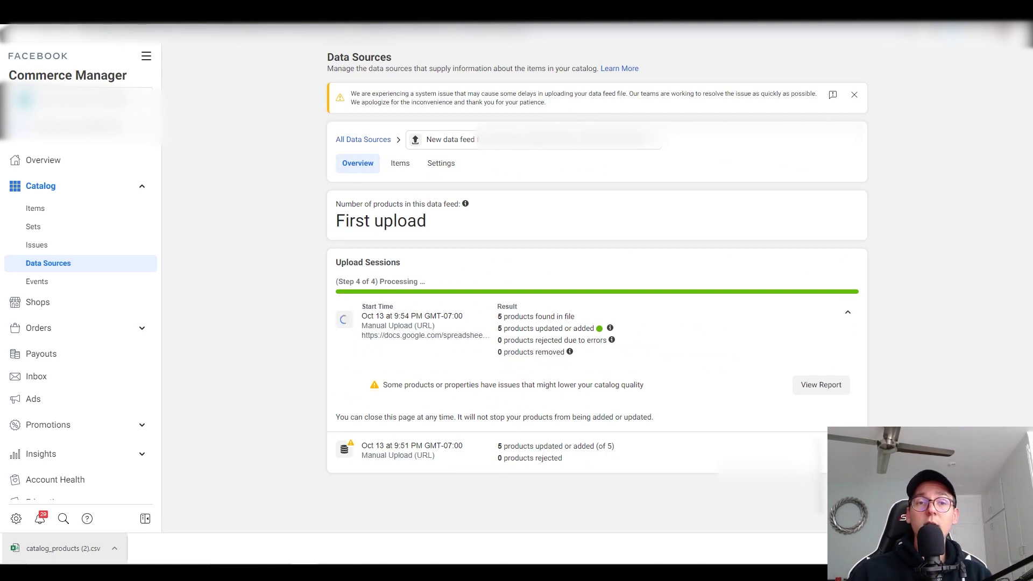
{"action": "key", "text": "ctrl+Tab"}
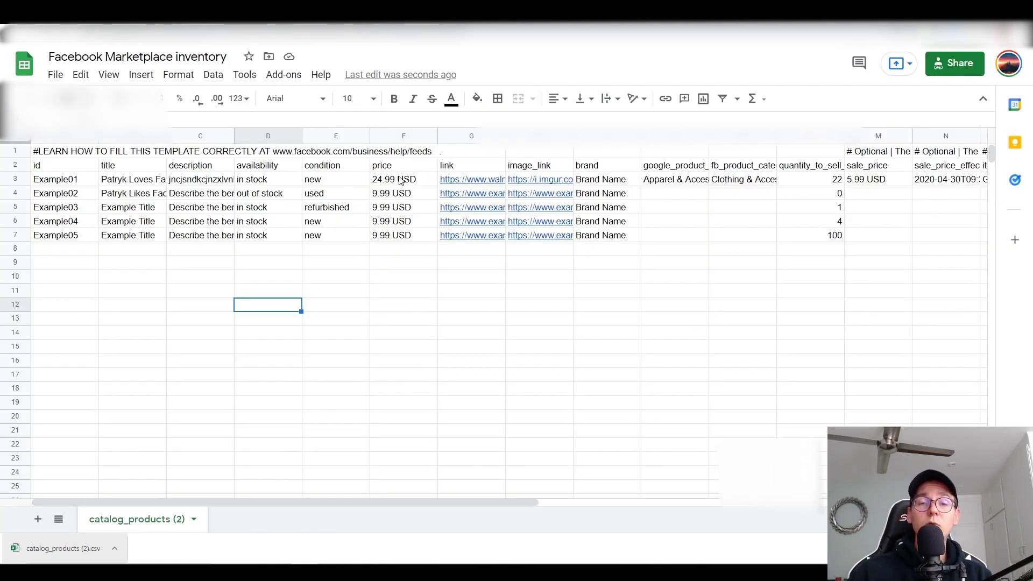
{"action": "left_click", "coordinate": [76, 33]}
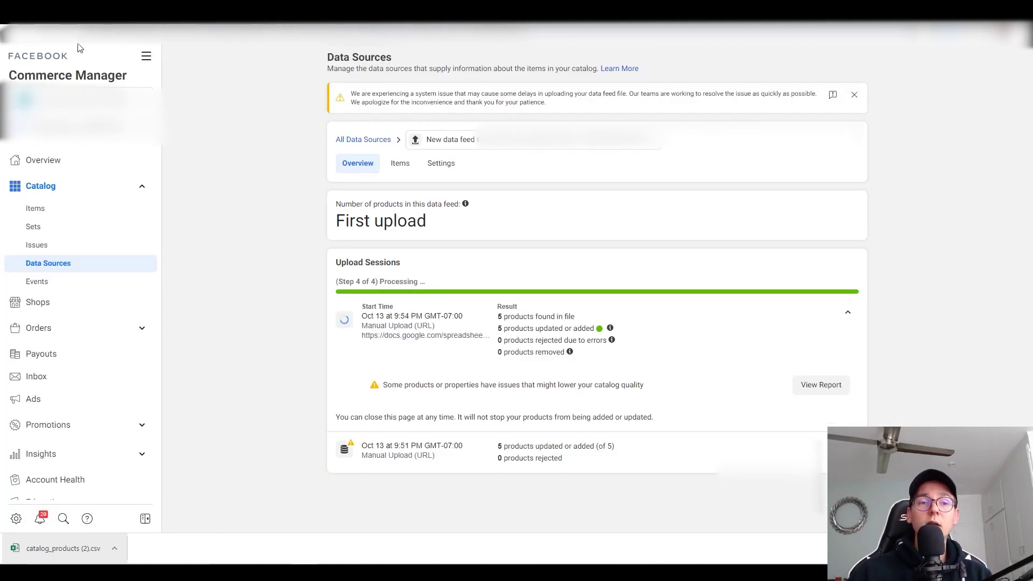
Step: Reload the catalog Items list and confirm Example01 now shows $24.99
{"action": "left_click", "coordinate": [77, 210]}
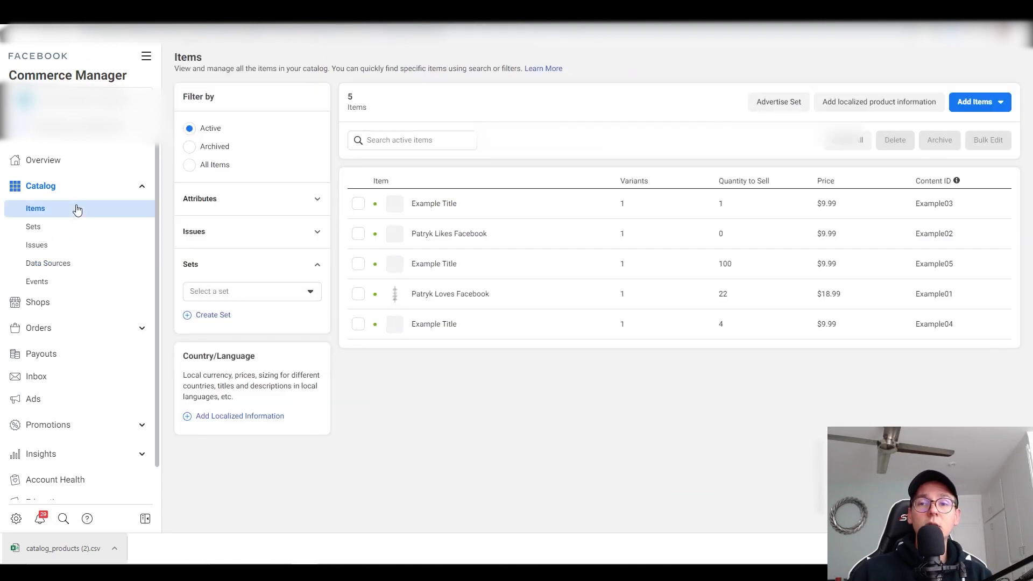
{"action": "left_click", "coordinate": [53, 42]}
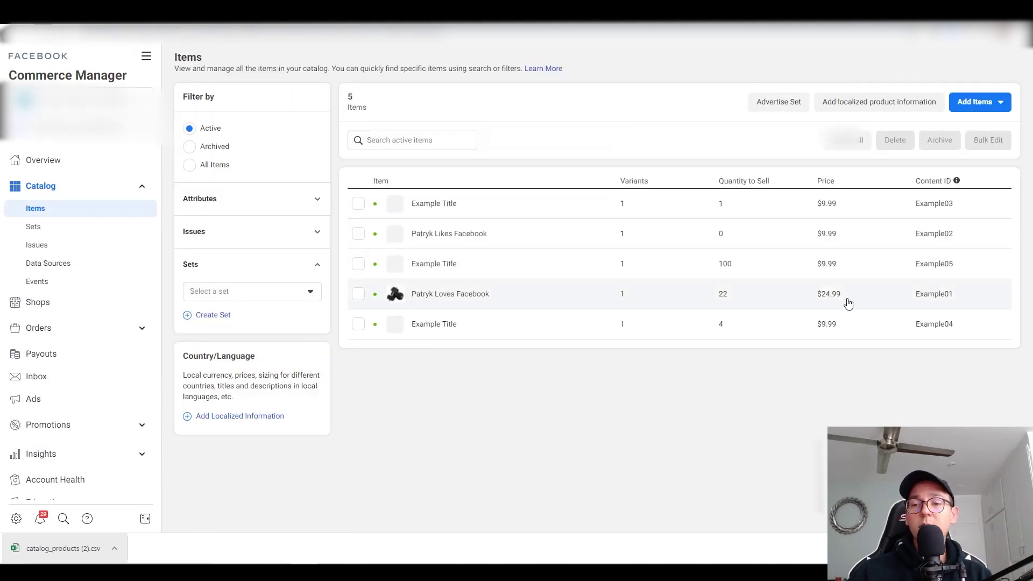
{"action": "left_click_drag", "start_coordinate": [840, 298], "coordinate": [825, 303]}
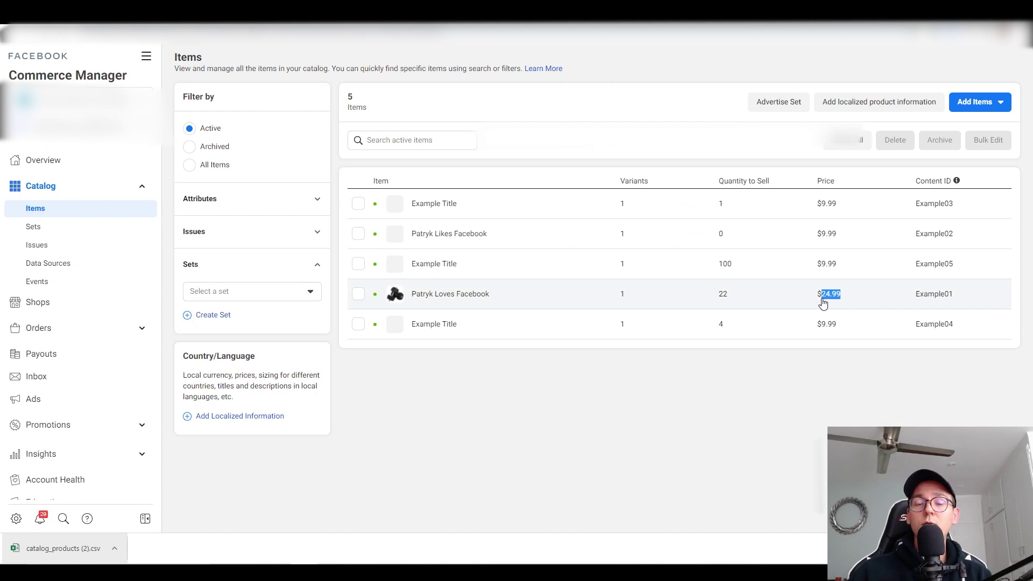
{"action": "left_click", "coordinate": [737, 296]}
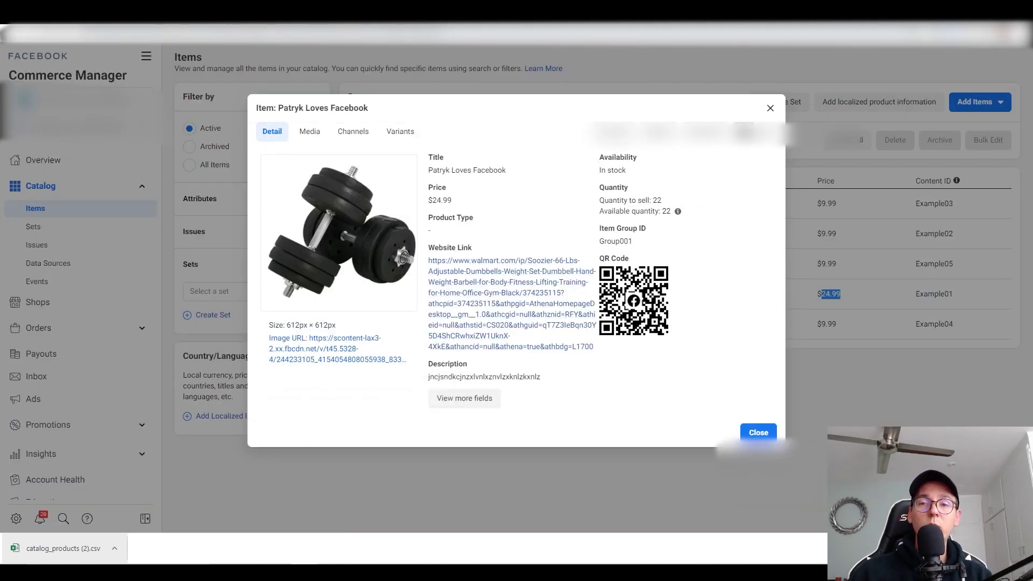
{"action": "left_click", "coordinate": [770, 108]}
{"action": "left_click", "coordinate": [760, 409]}
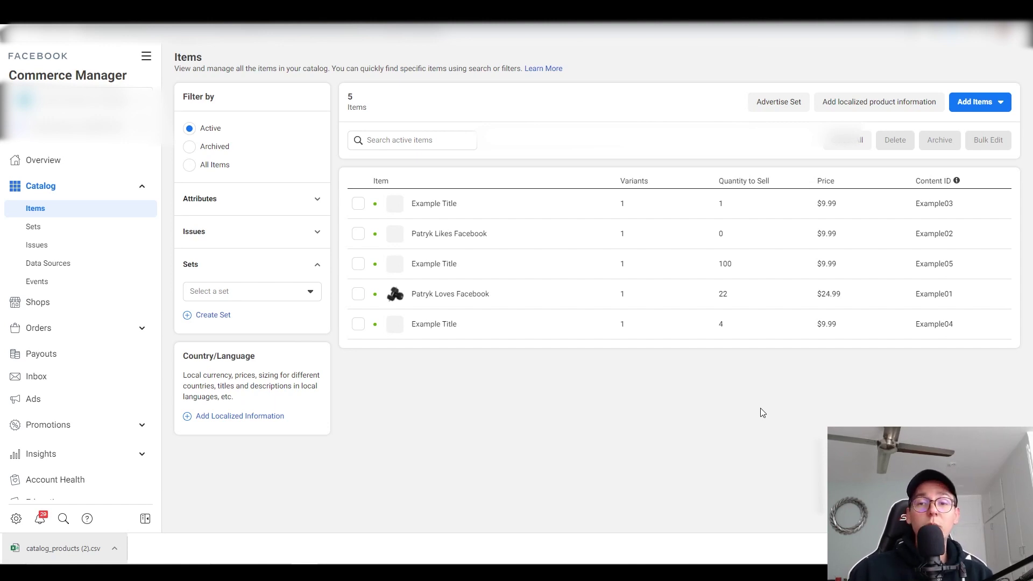
Step: Check the dumbbell item's images, then open its editor and quit without saving
{"action": "left_click", "coordinate": [527, 298]}
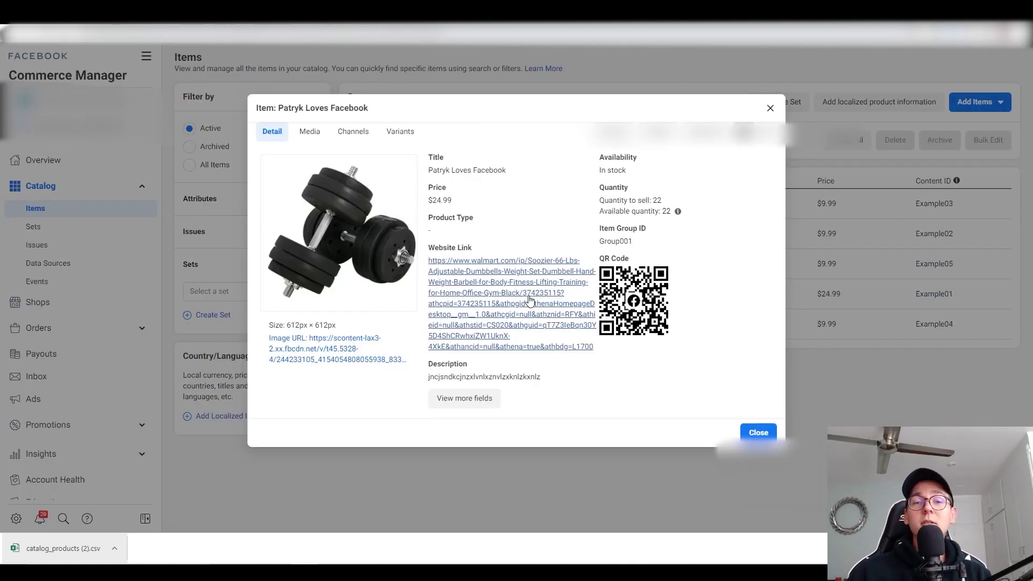
{"action": "left_click", "coordinate": [315, 132]}
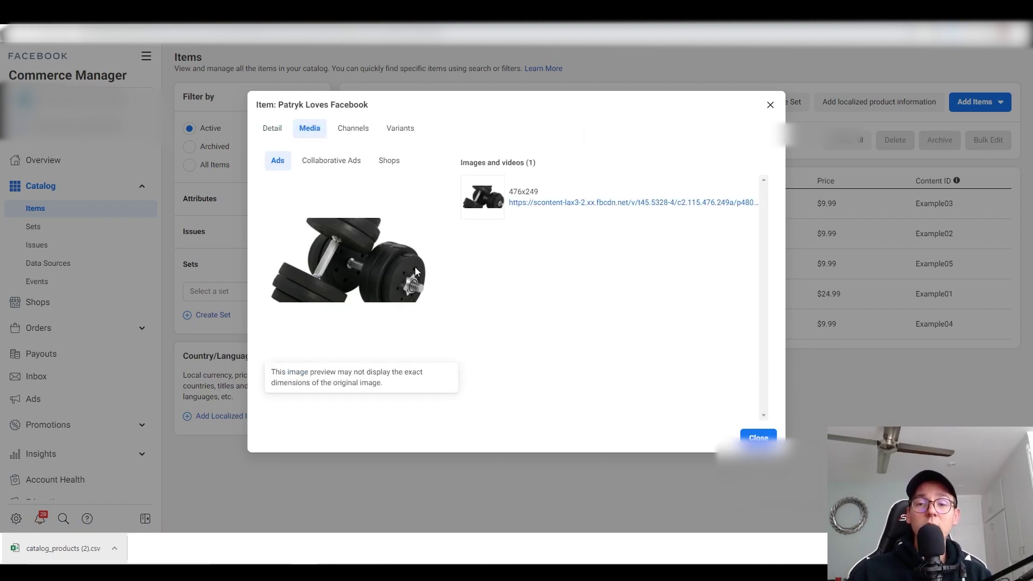
{"action": "left_click", "coordinate": [758, 437]}
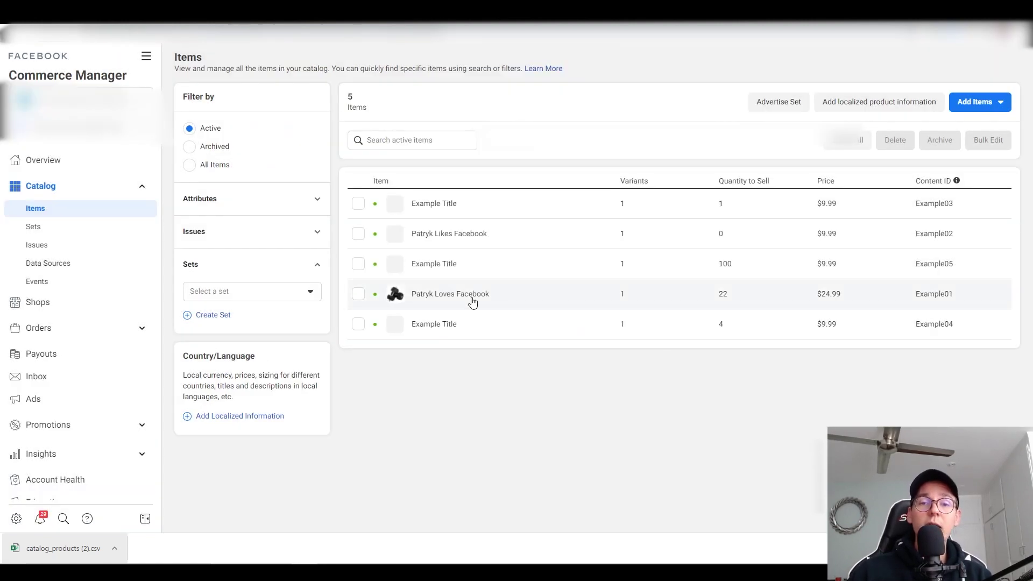
{"action": "left_click", "coordinate": [472, 301]}
{"action": "left_click", "coordinate": [704, 132]}
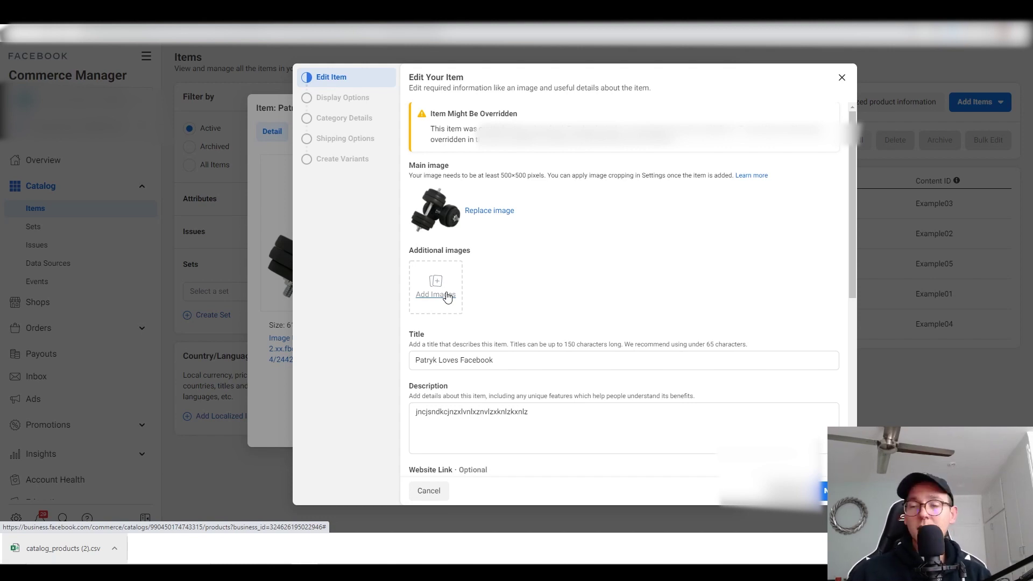
{"action": "left_click", "coordinate": [842, 78]}
{"action": "left_click", "coordinate": [645, 239]}
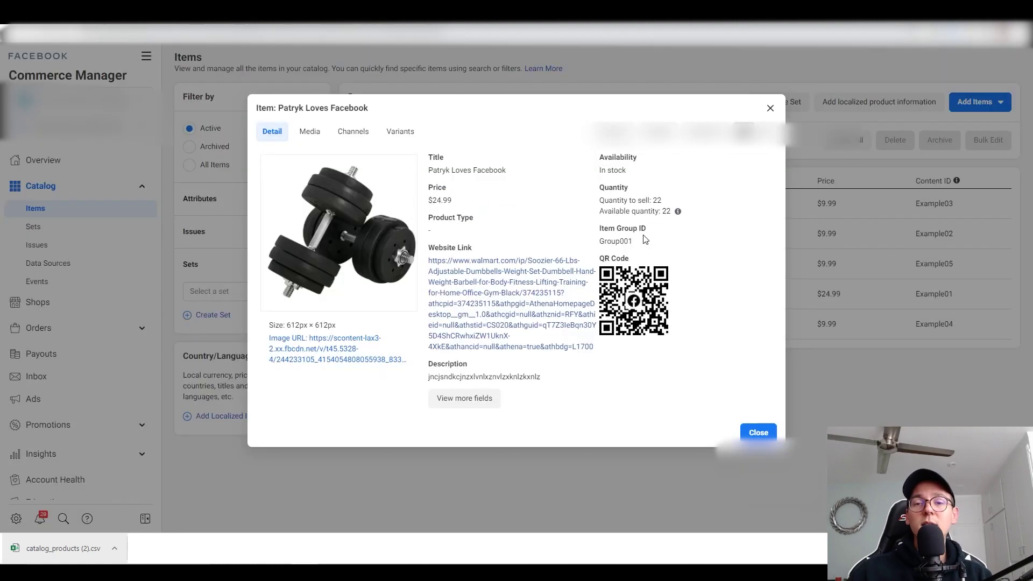
{"action": "left_click", "coordinate": [770, 108]}
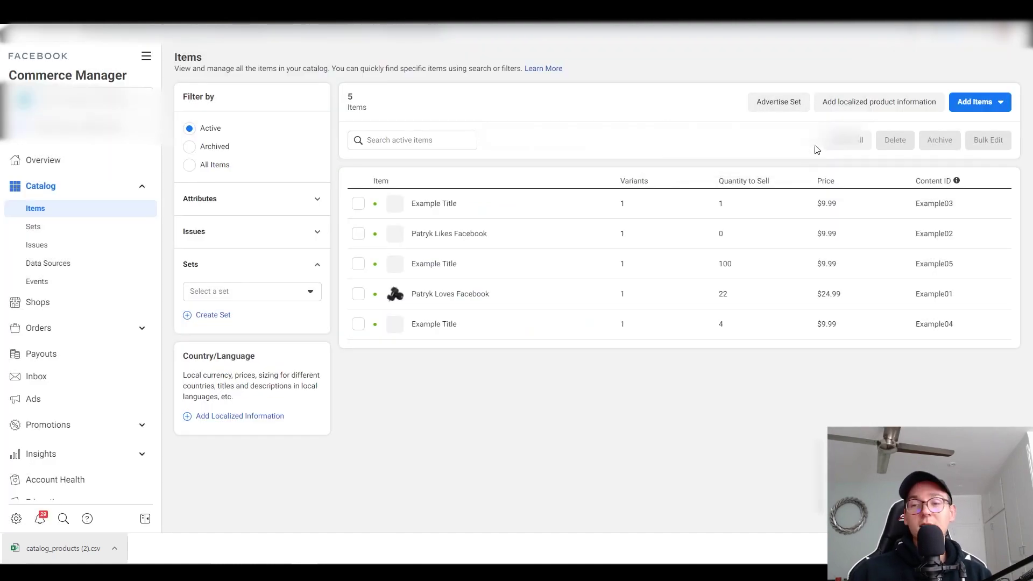